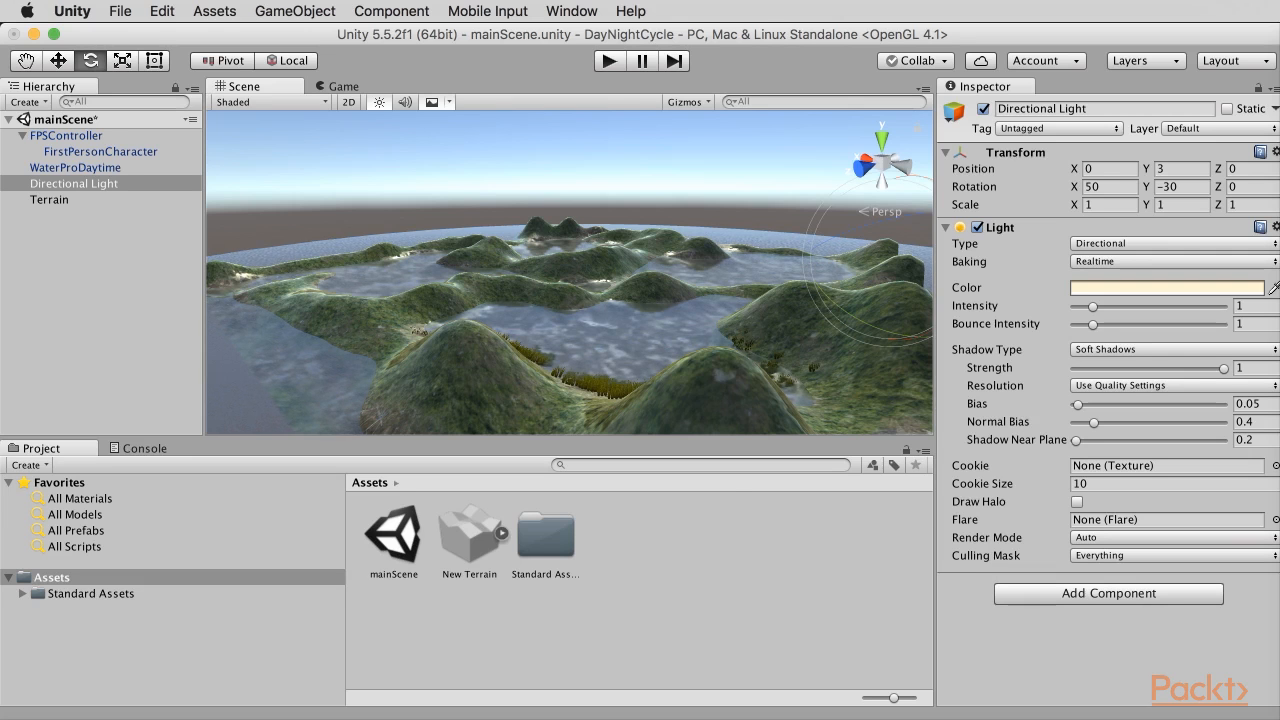
Run the scene in the Game view, walk through the terrain in first person to inspect it, and stop the play test.
{"action": "left_click_drag", "start_coordinate": [521, 323], "coordinate": [991, 337], "text": "alt"}
{"action": "scroll", "coordinate": [606, 332], "scroll_direction": "up", "scroll_amount": 10}
{"action": "left_click_drag", "start_coordinate": [604, 327], "coordinate": [396, 274], "text": "alt"}
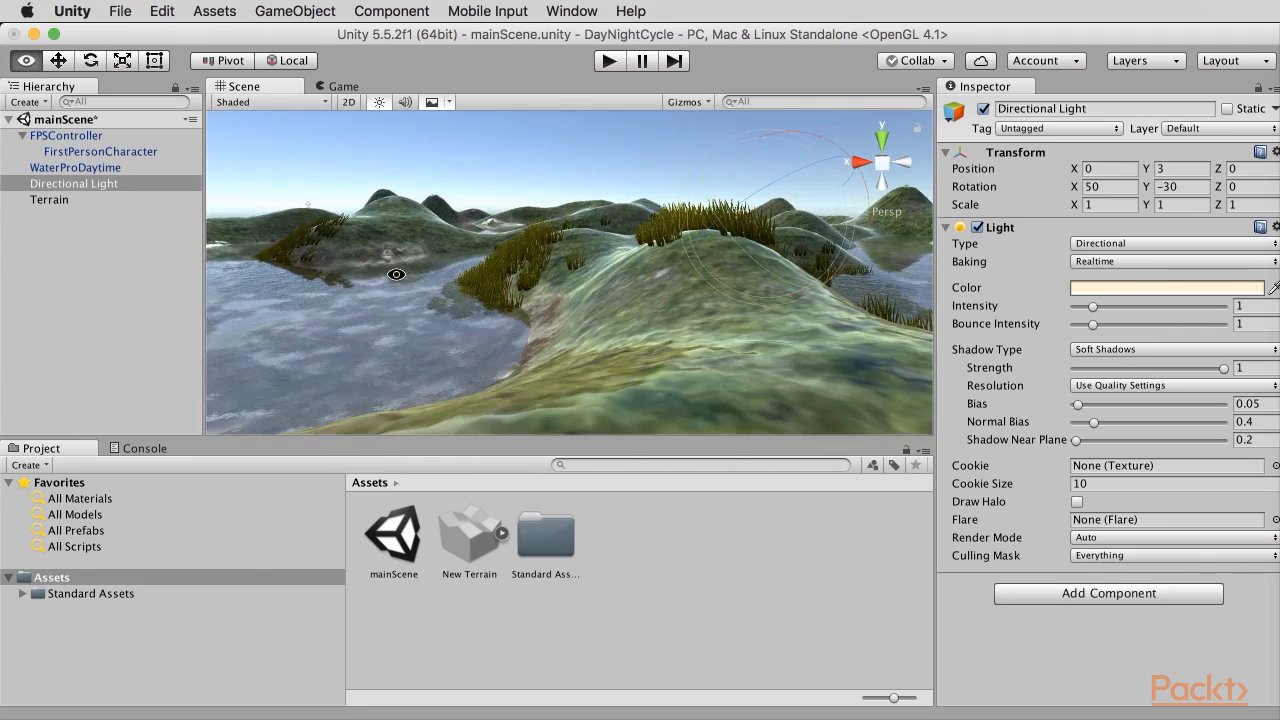
{"action": "left_click_drag", "start_coordinate": [889, 306], "coordinate": [600, 292], "text": "alt"}
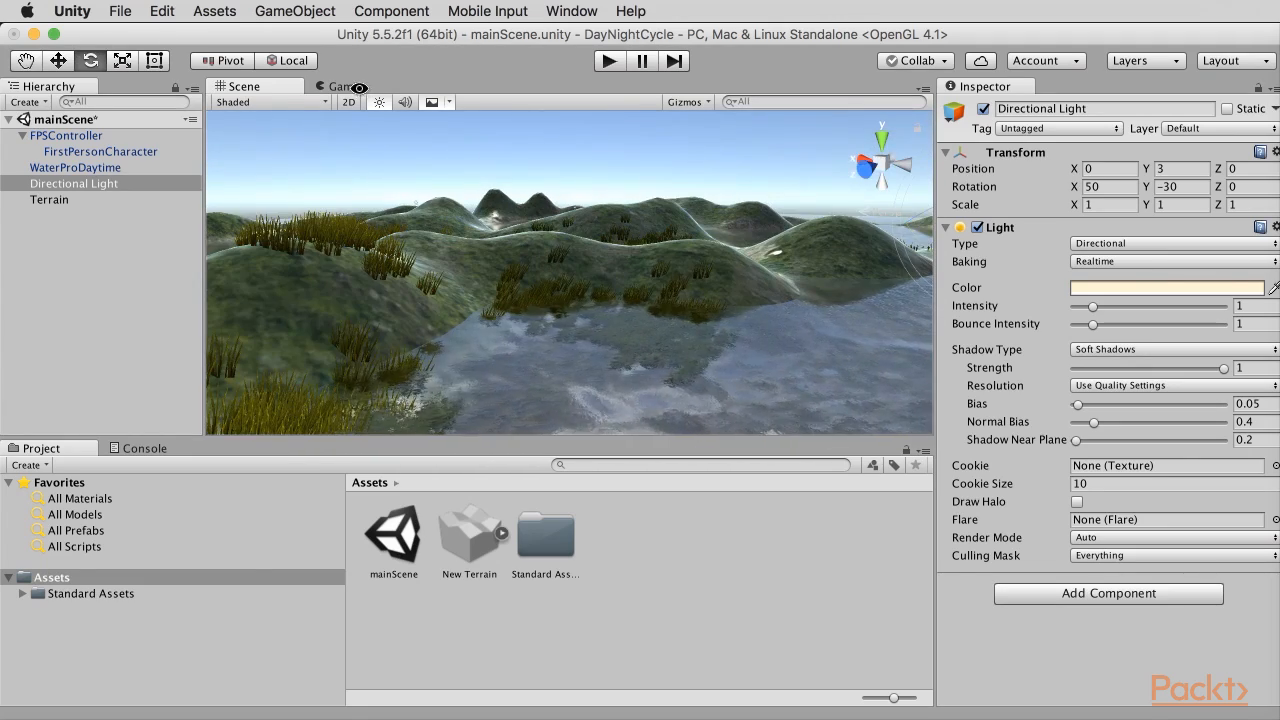
{"action": "left_click", "coordinate": [355, 86]}
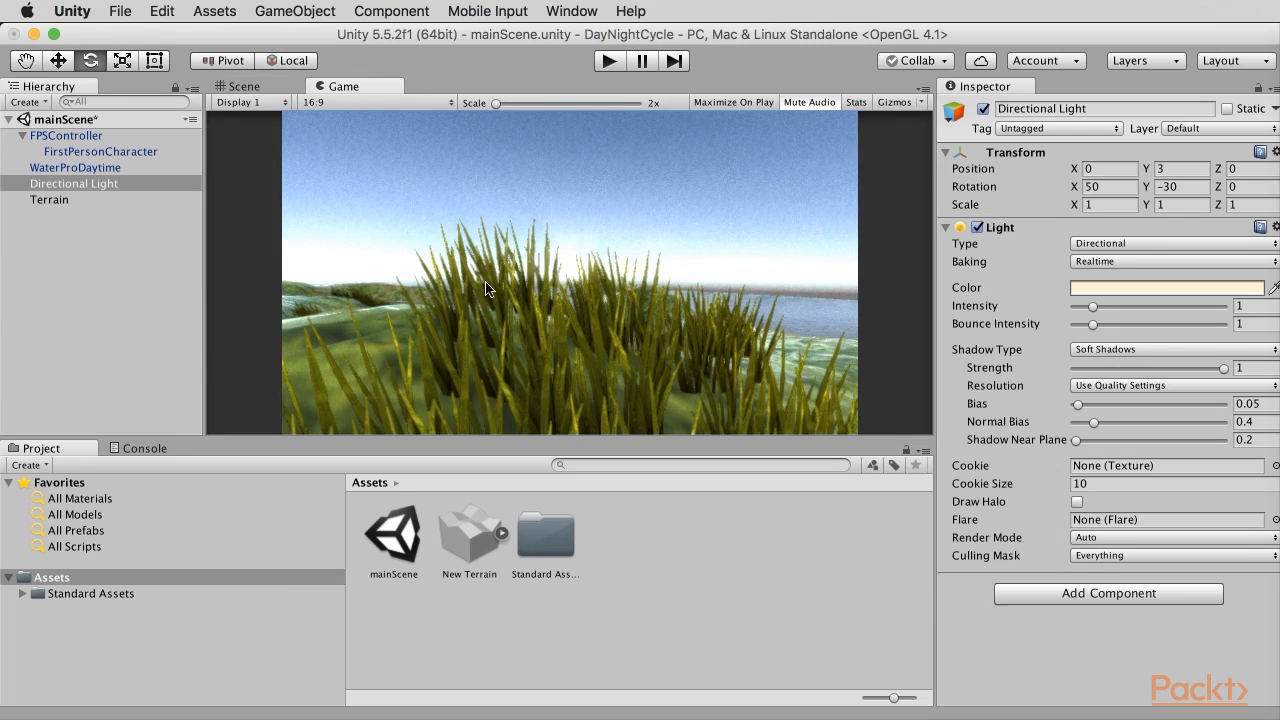
{"action": "left_click", "coordinate": [608, 61]}
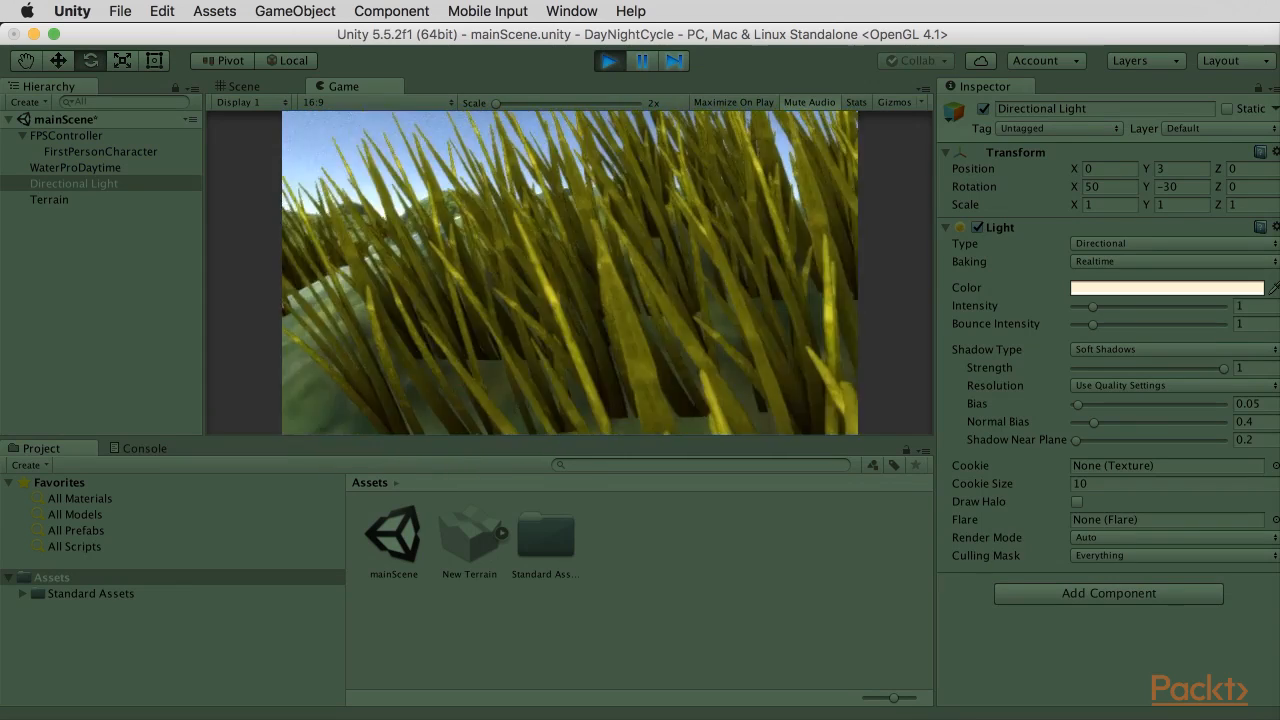
{"action": "key", "text": "w"}
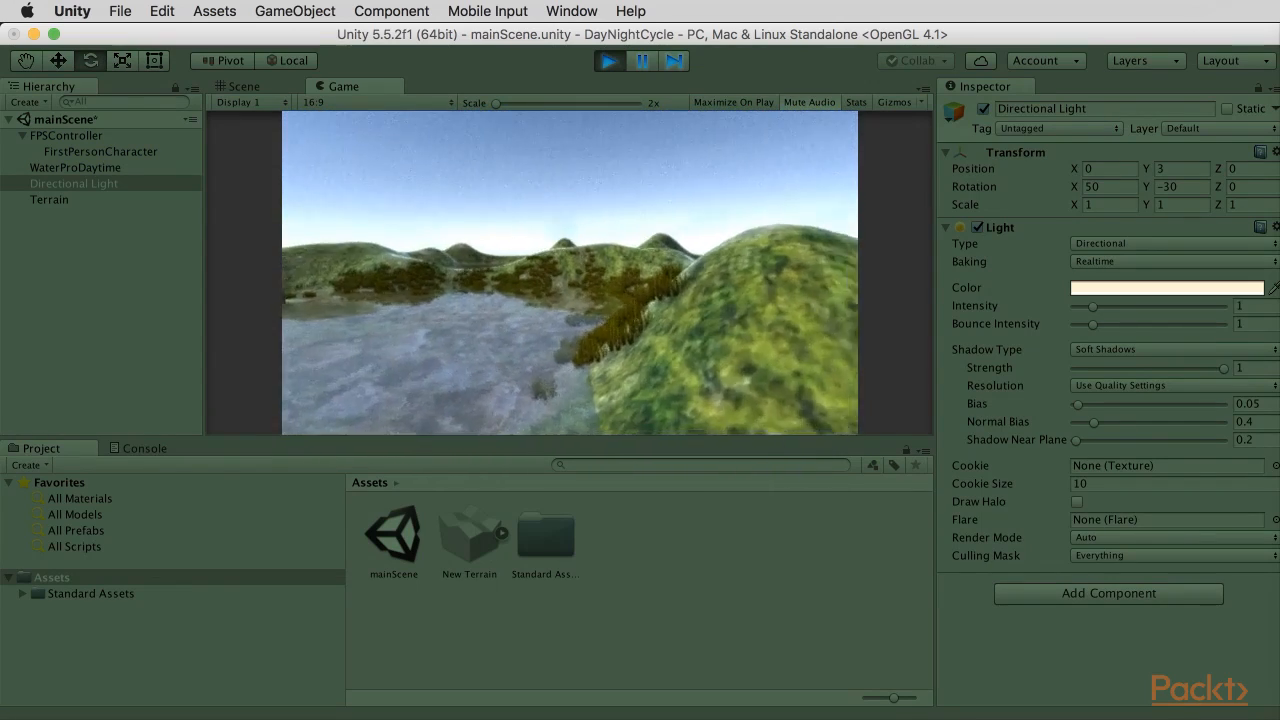
{"action": "key", "text": "w"}
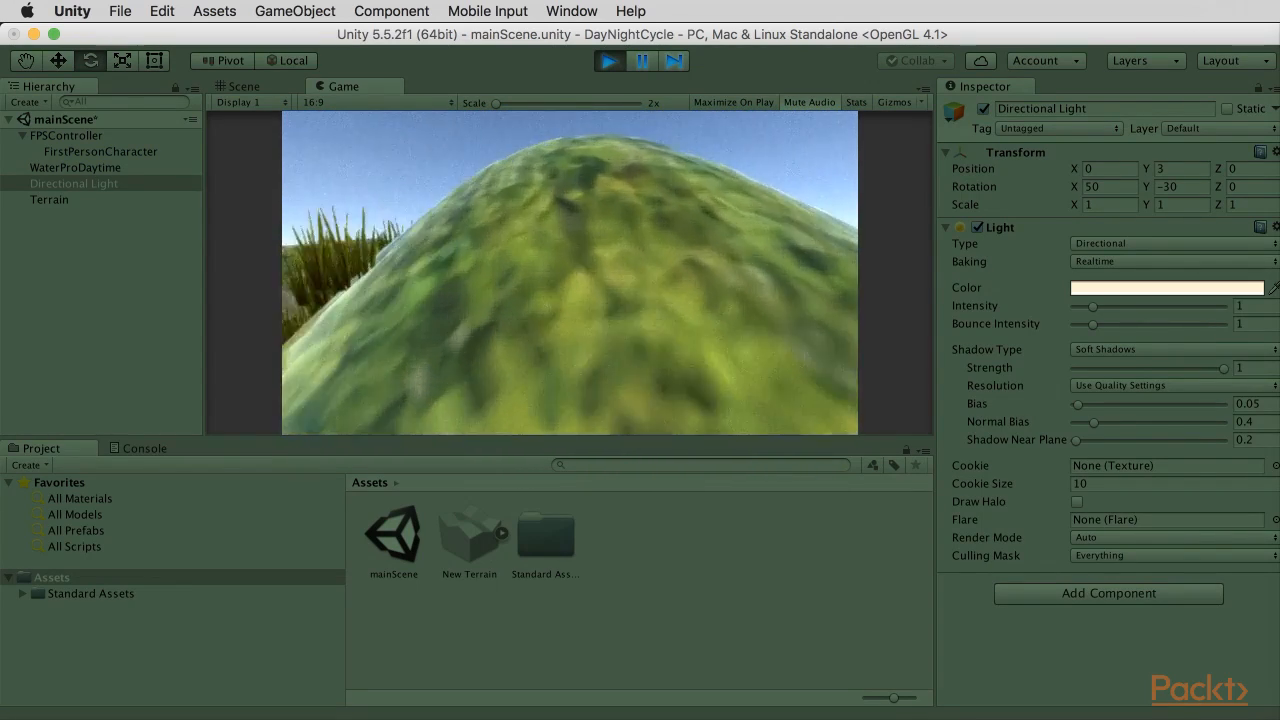
{"action": "key", "text": "w"}
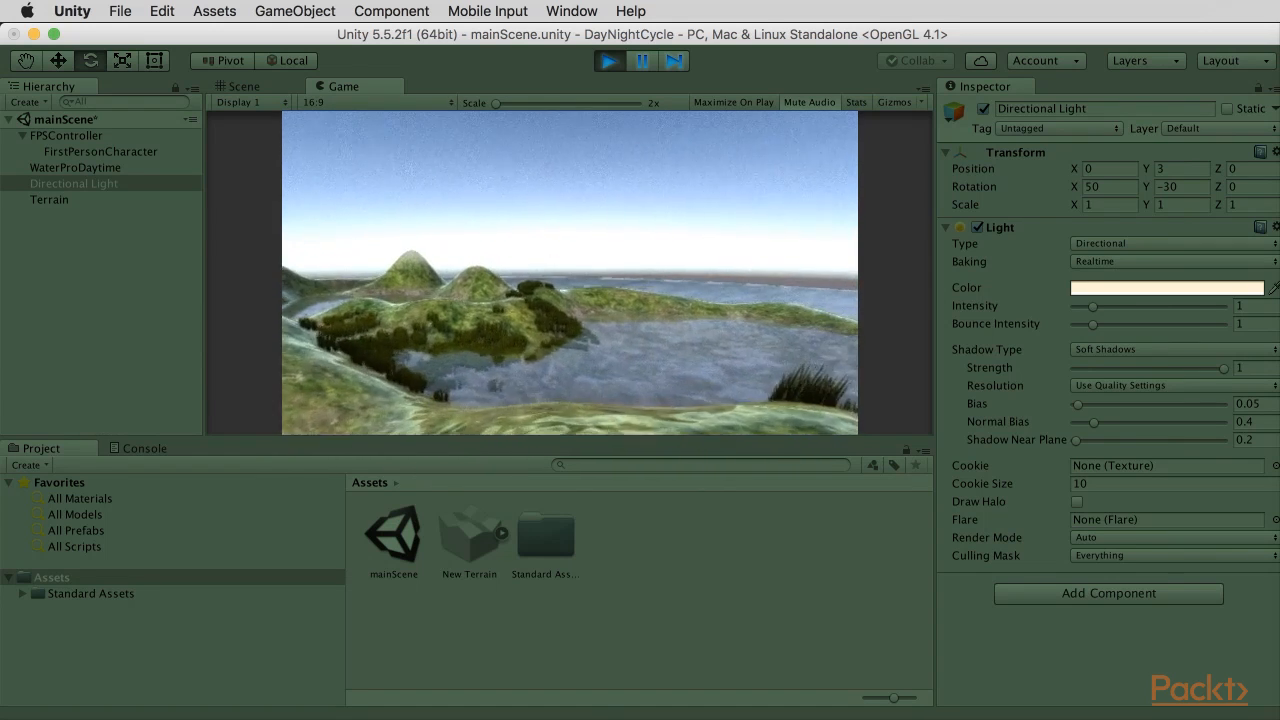
{"action": "key", "text": "w"}
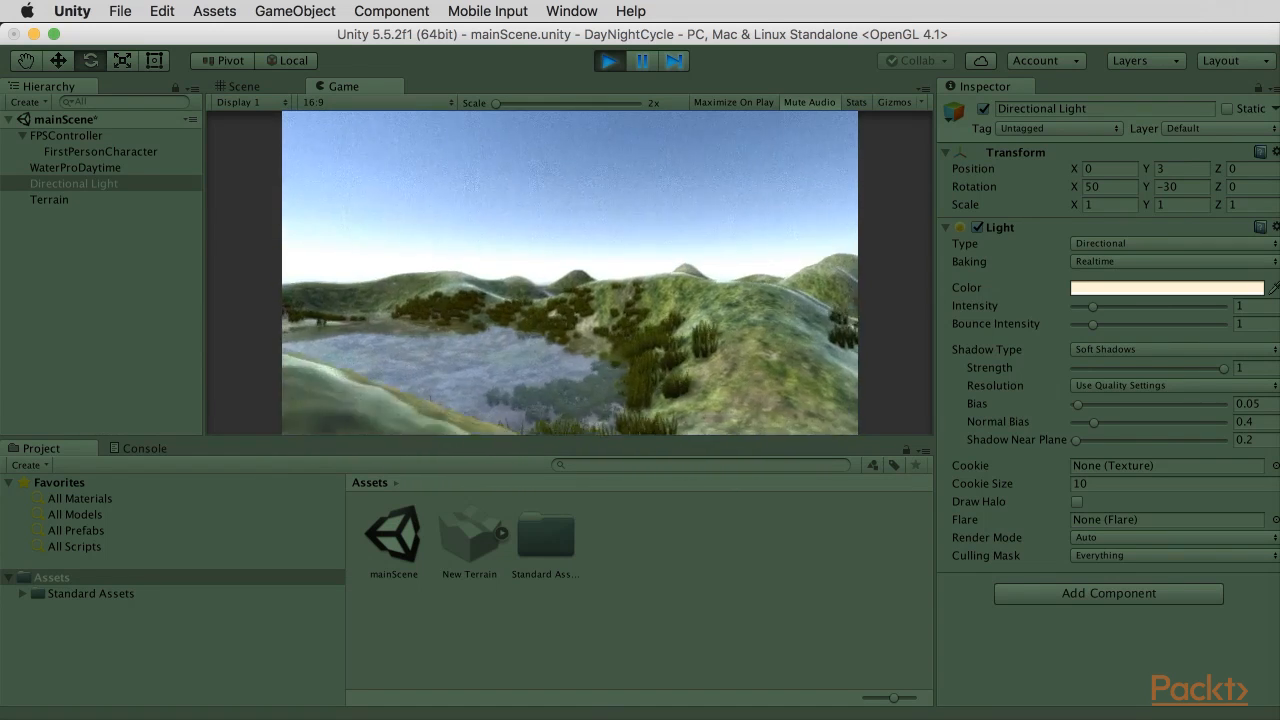
{"action": "key", "text": "w"}
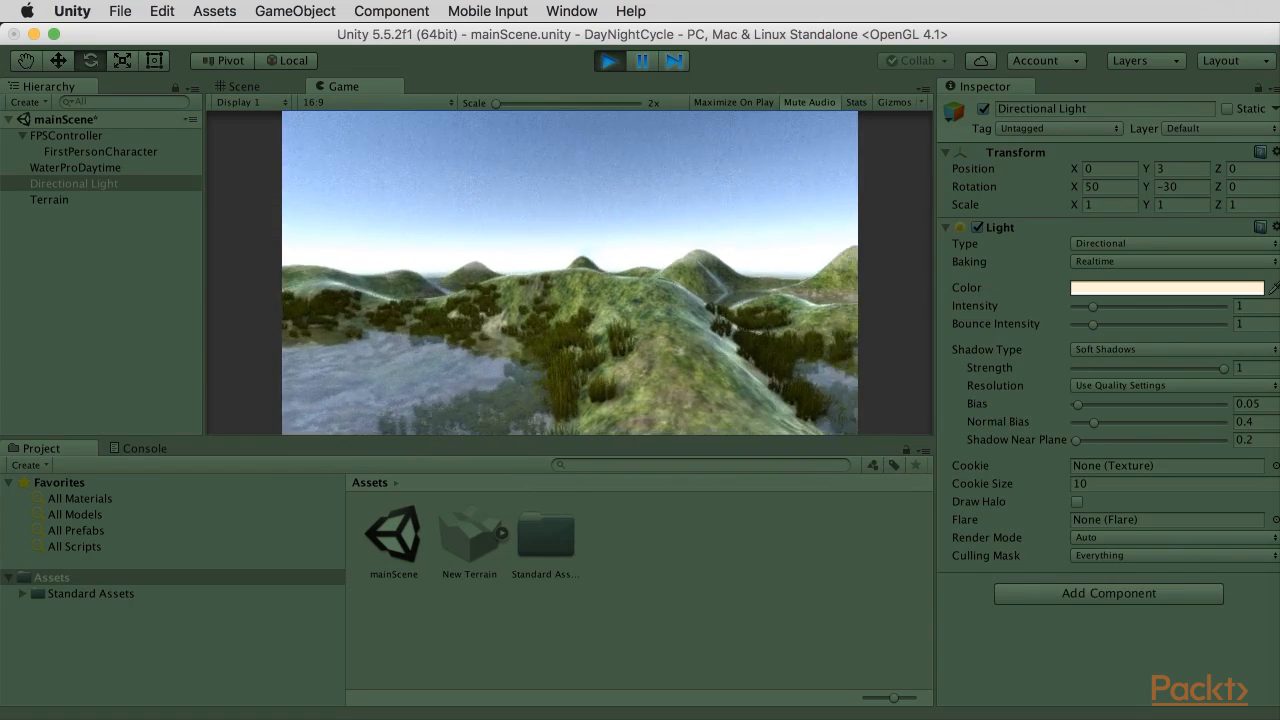
{"action": "key", "text": "super+p"}
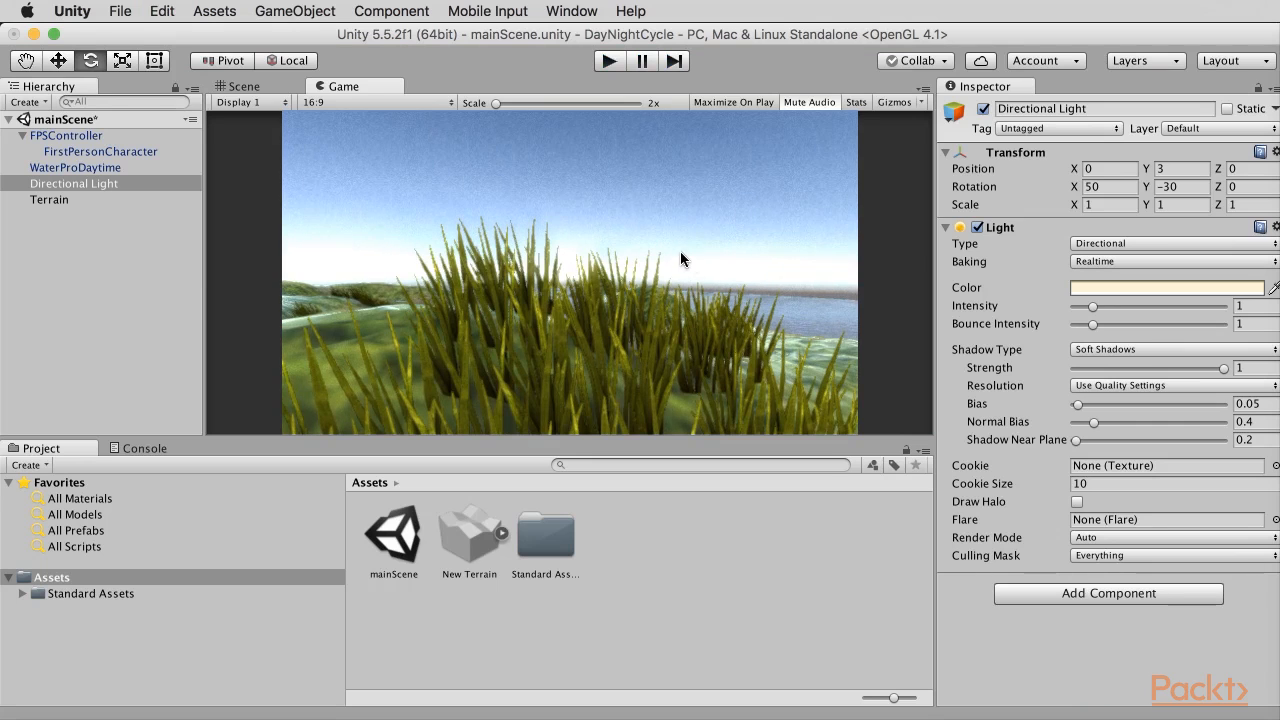
Return to the Scene view, examine the whole island from several angles, and select the Directional Light.
{"action": "left_click", "coordinate": [257, 88]}
{"action": "scroll", "coordinate": [587, 296], "scroll_direction": "down", "scroll_amount": 10}
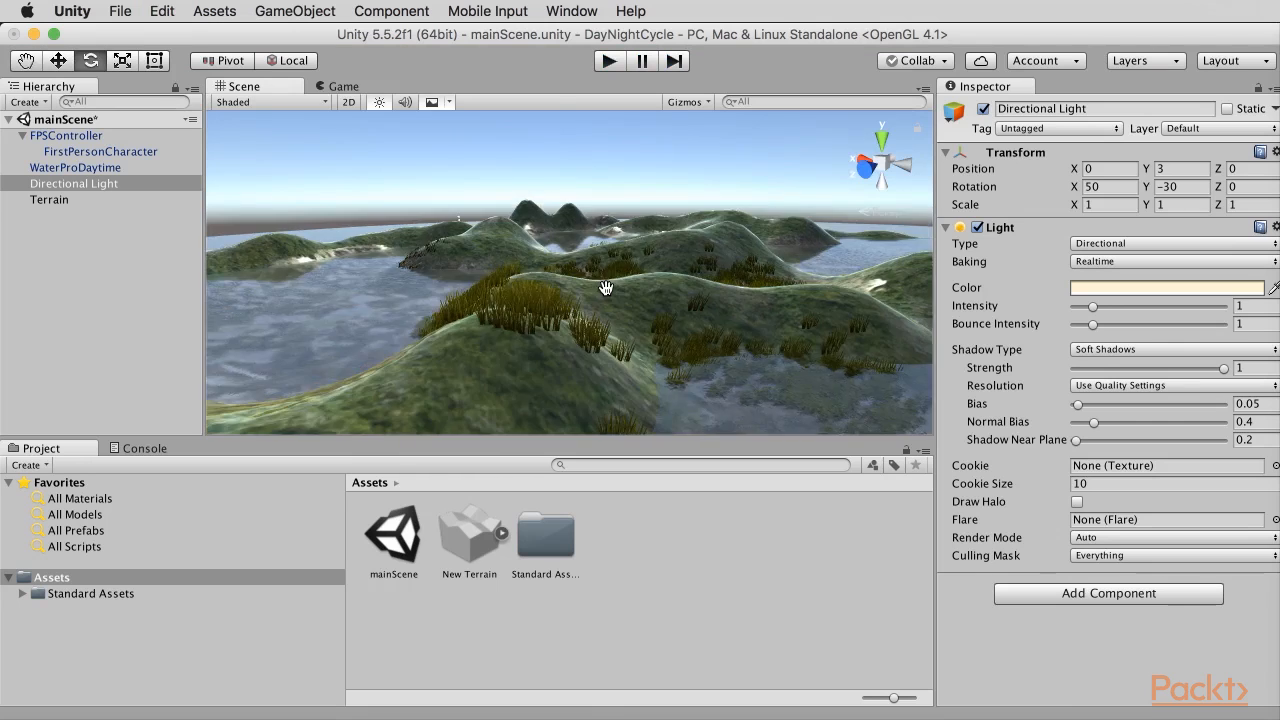
{"action": "scroll", "coordinate": [587, 296], "scroll_direction": "down", "scroll_amount": 5}
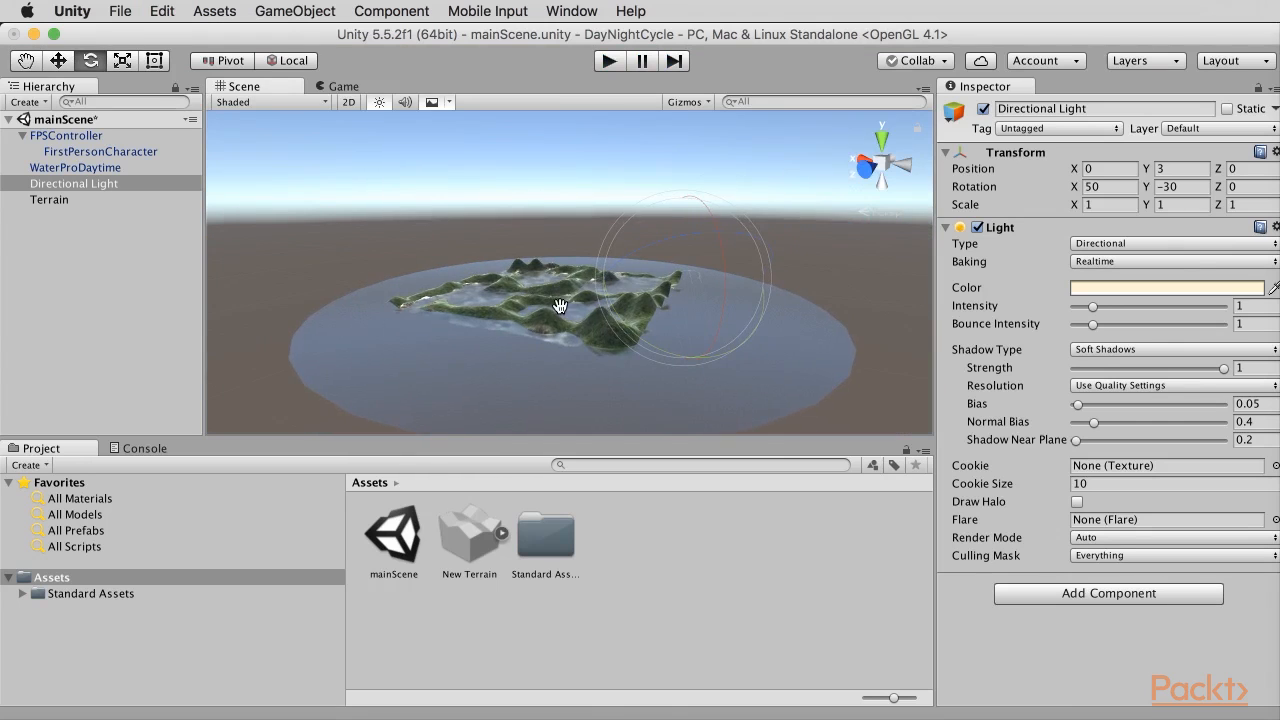
{"action": "left_click_drag", "start_coordinate": [557, 300], "coordinate": [478, 300], "text": "alt"}
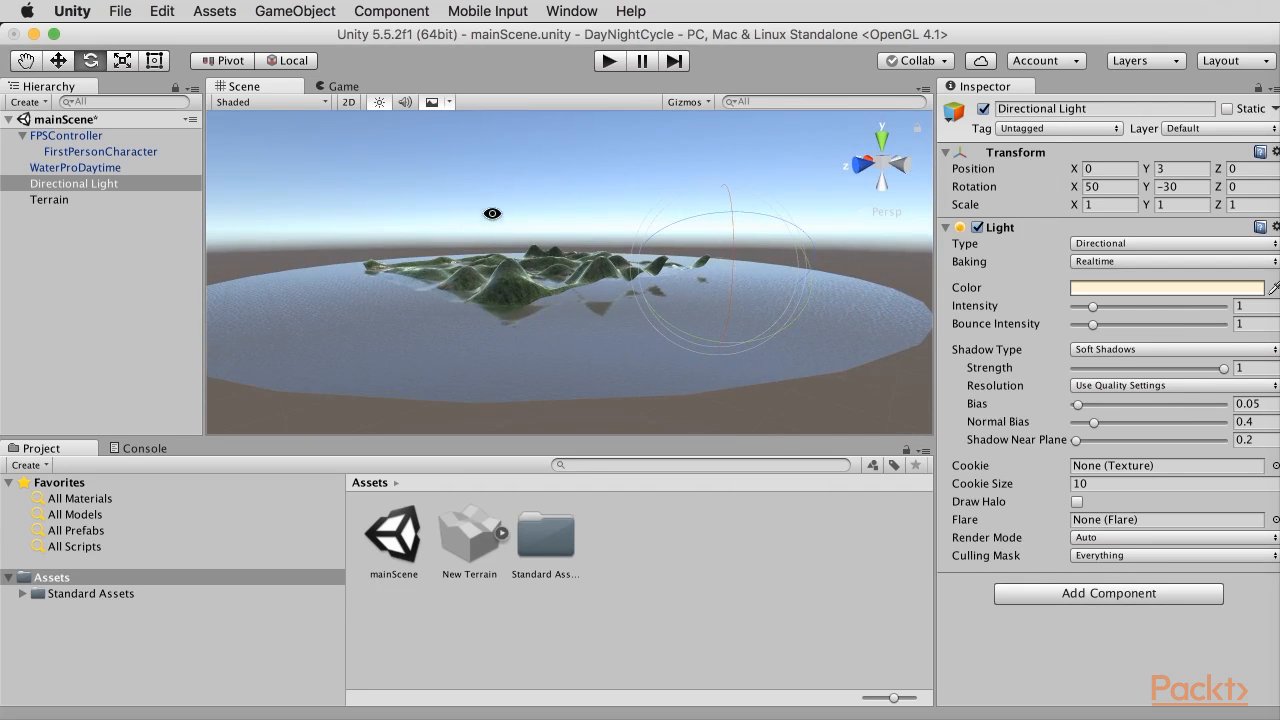
{"action": "left_click_drag", "start_coordinate": [538, 249], "coordinate": [437, 221], "text": "alt"}
{"action": "key", "text": "e"}
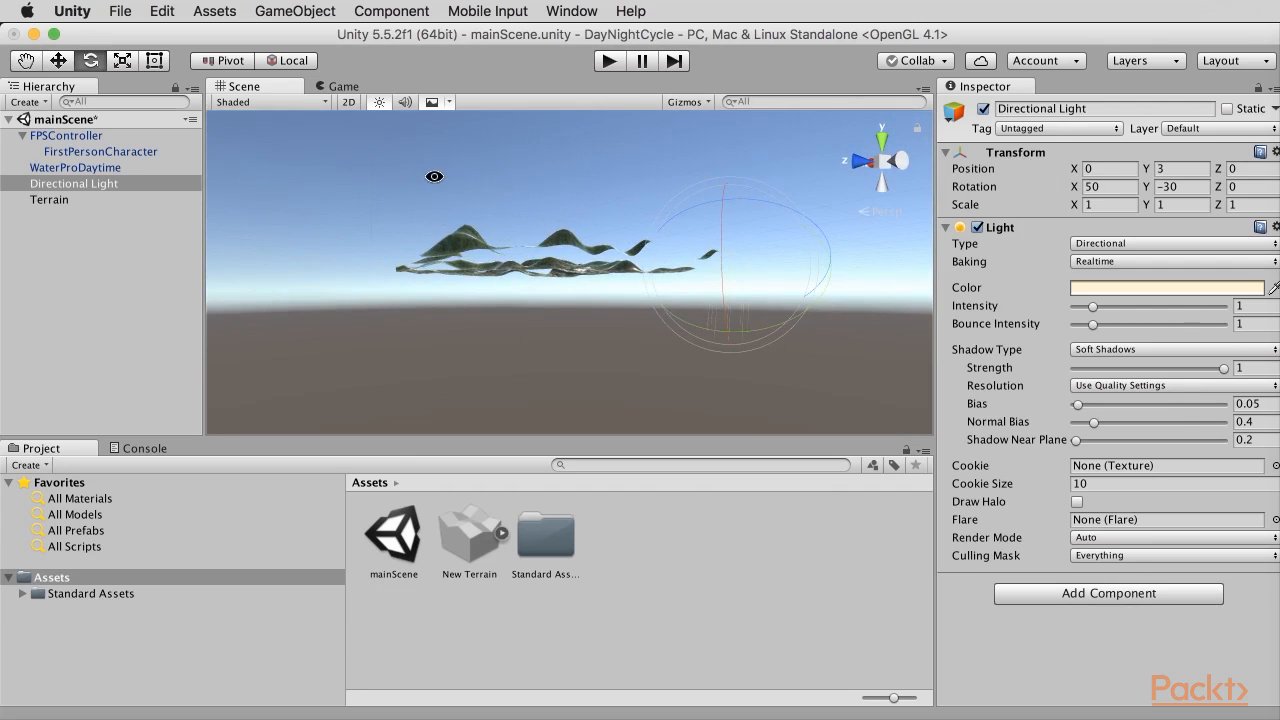
{"action": "left_click_drag", "start_coordinate": [503, 197], "coordinate": [611, 314], "text": "alt"}
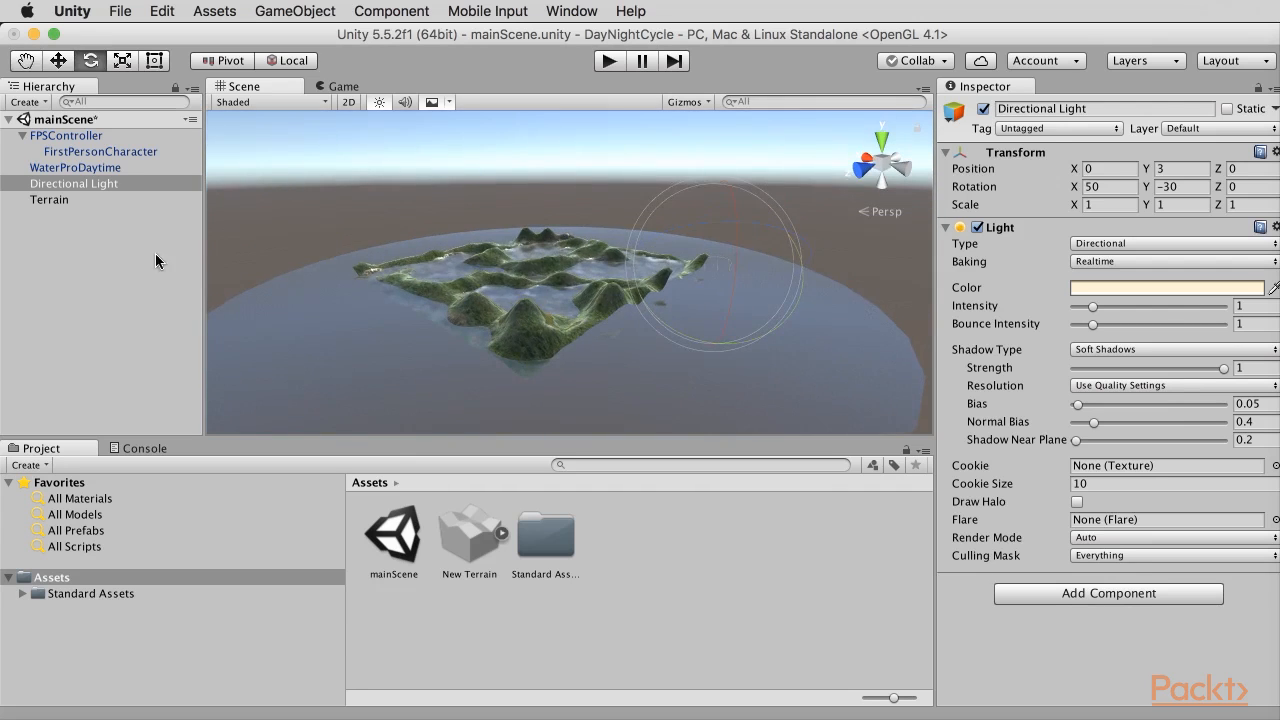
{"action": "left_click", "coordinate": [84, 189]}
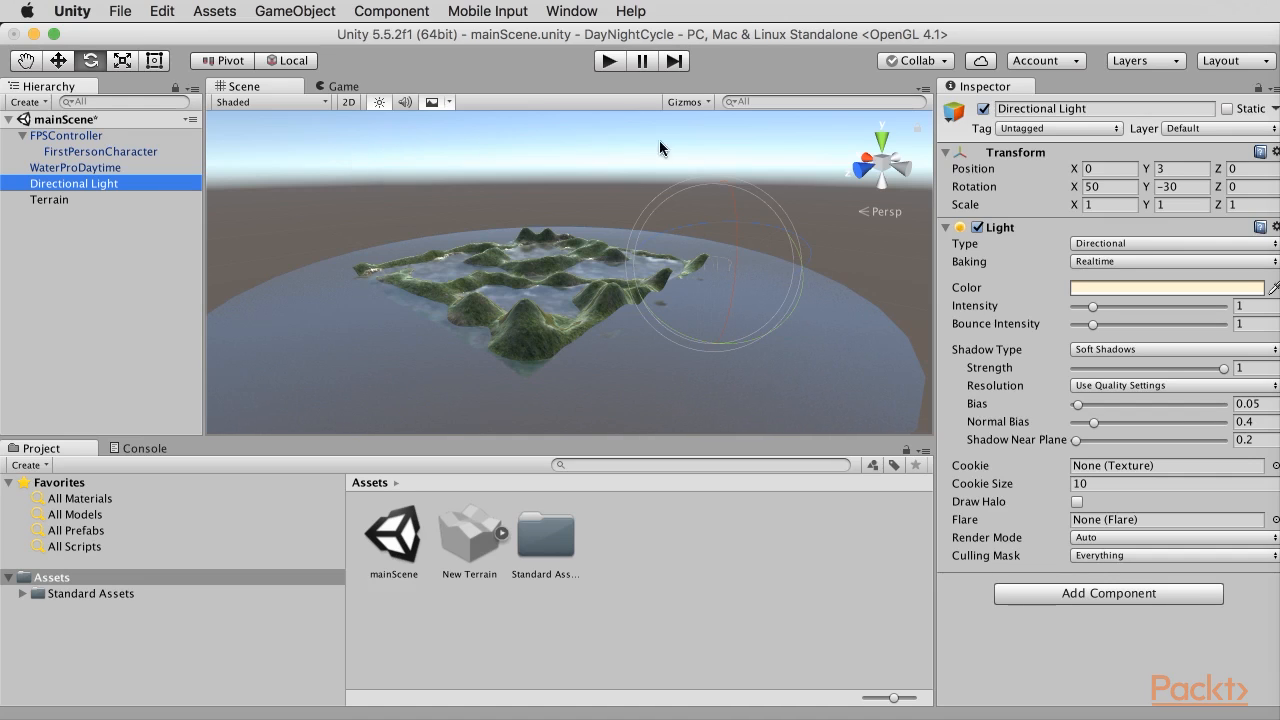
Create a new material in the Assets folder and set its shader to Skybox/Procedural.
{"action": "right_click", "coordinate": [640, 507]}
{"action": "mouse_move", "coordinate": [694, 515]}
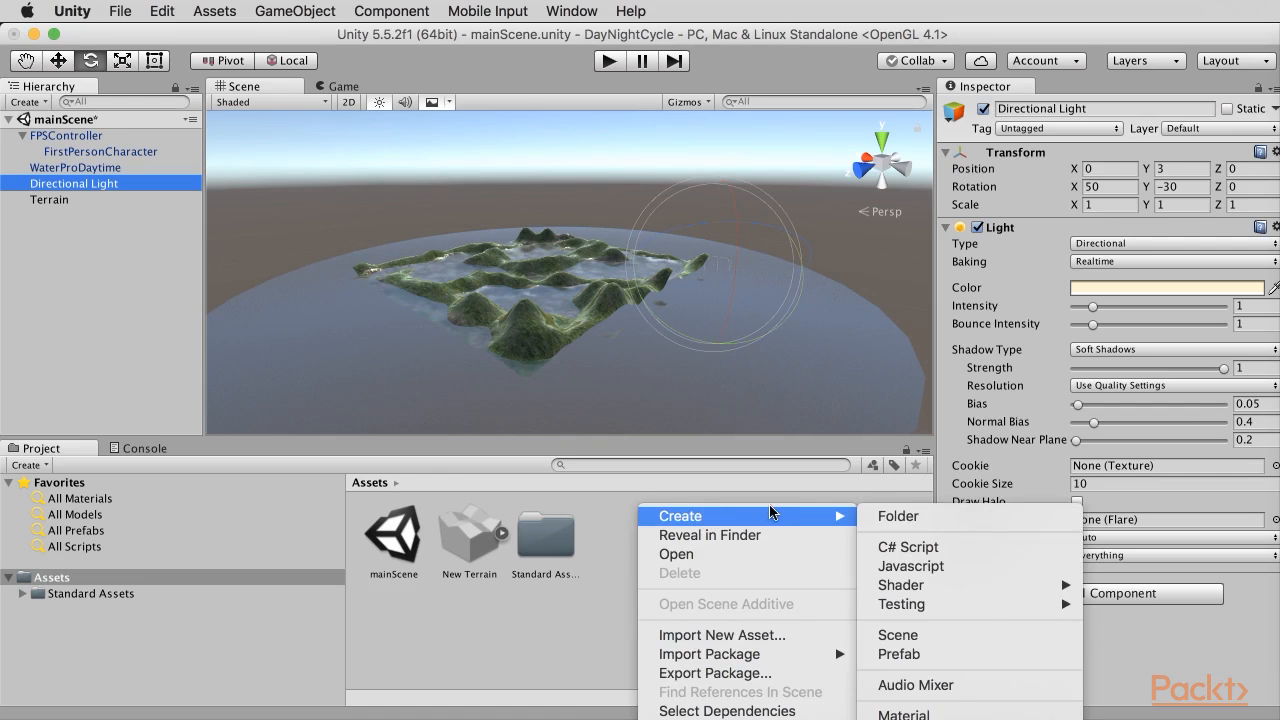
{"action": "left_click", "coordinate": [903, 713]}
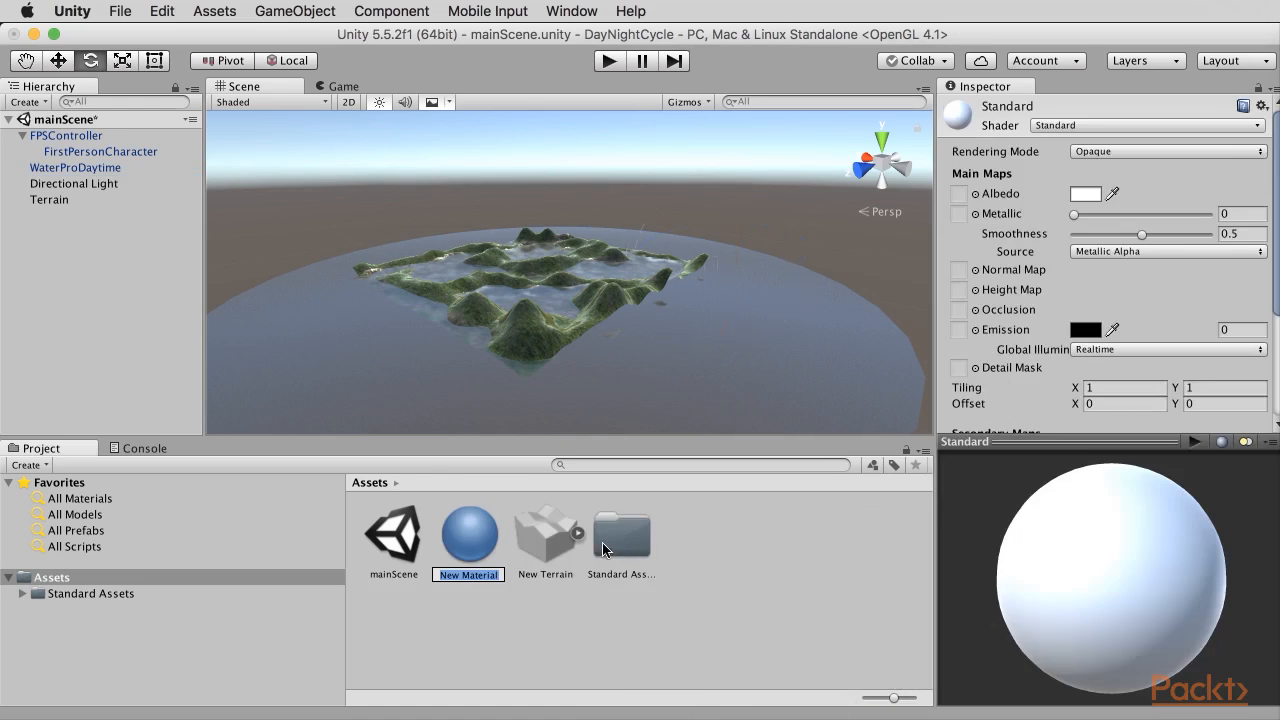
{"action": "left_click", "coordinate": [524, 595]}
{"action": "left_click", "coordinate": [478, 550]}
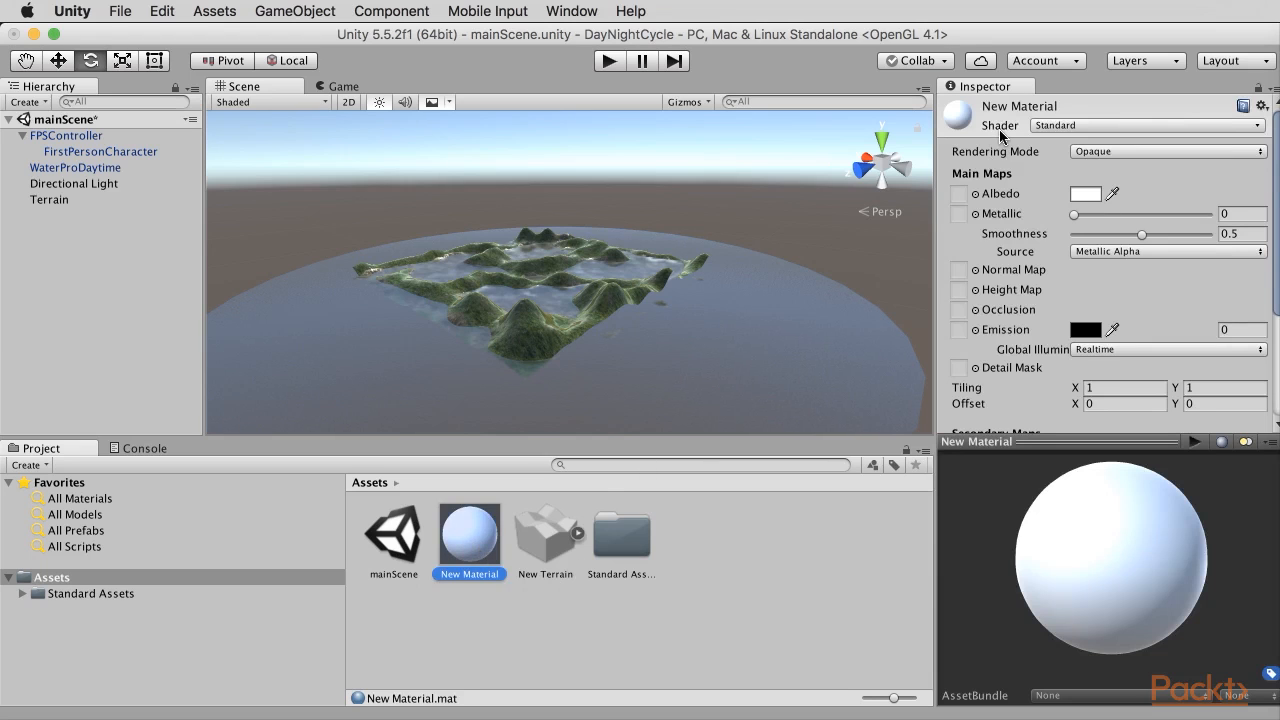
{"action": "left_click", "coordinate": [1065, 126]}
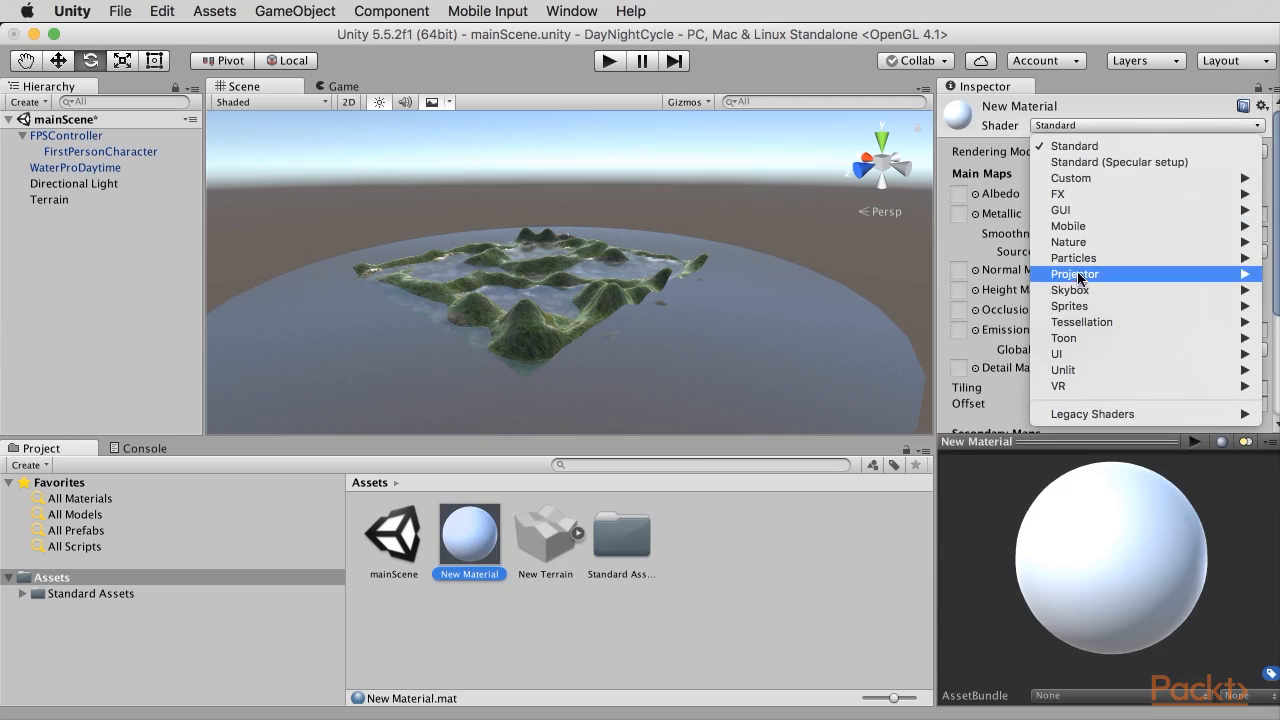
{"action": "mouse_move", "coordinate": [1082, 289]}
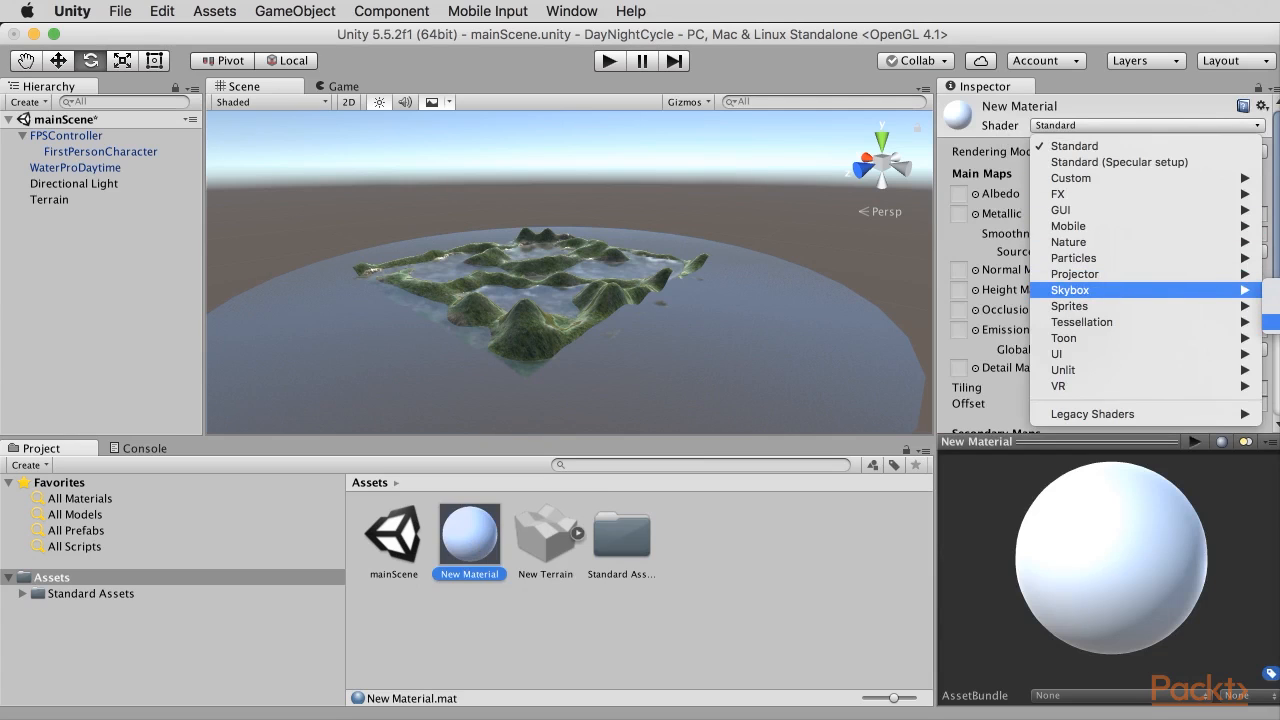
{"action": "left_click", "coordinate": [1272, 322]}
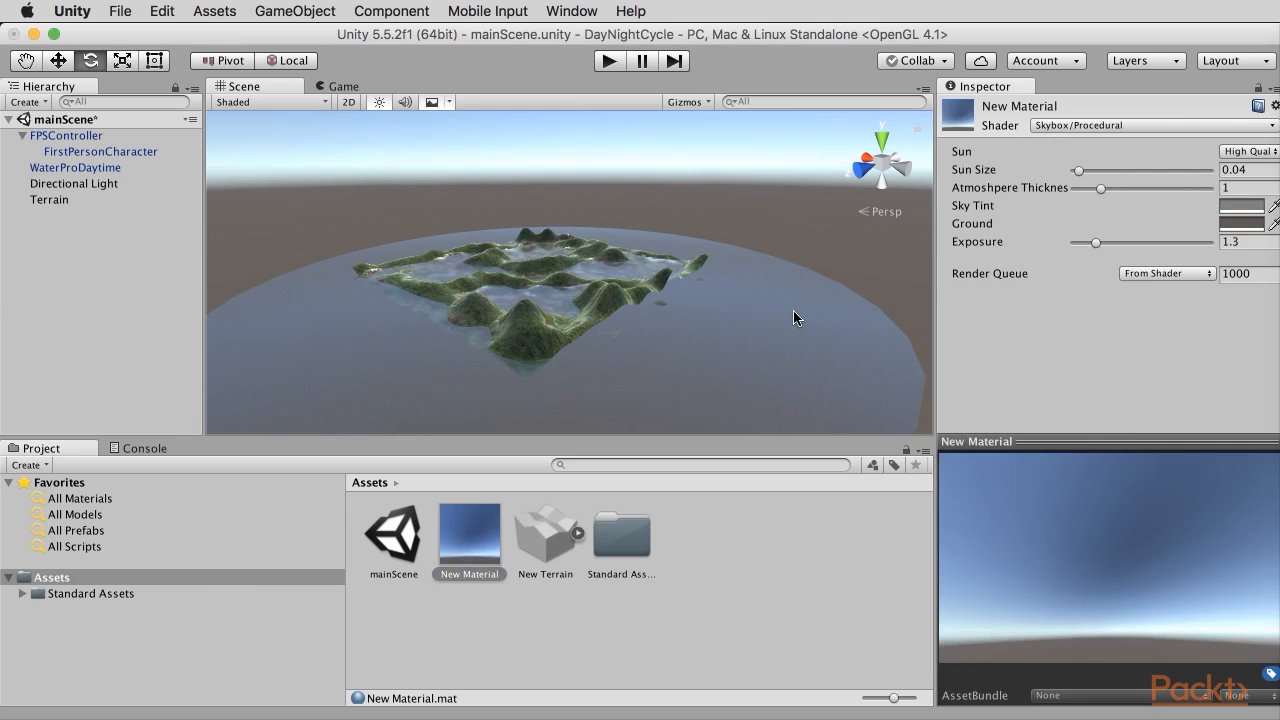
Delete the new skybox material from the Assets folder.
{"action": "right_click", "coordinate": [474, 551]}
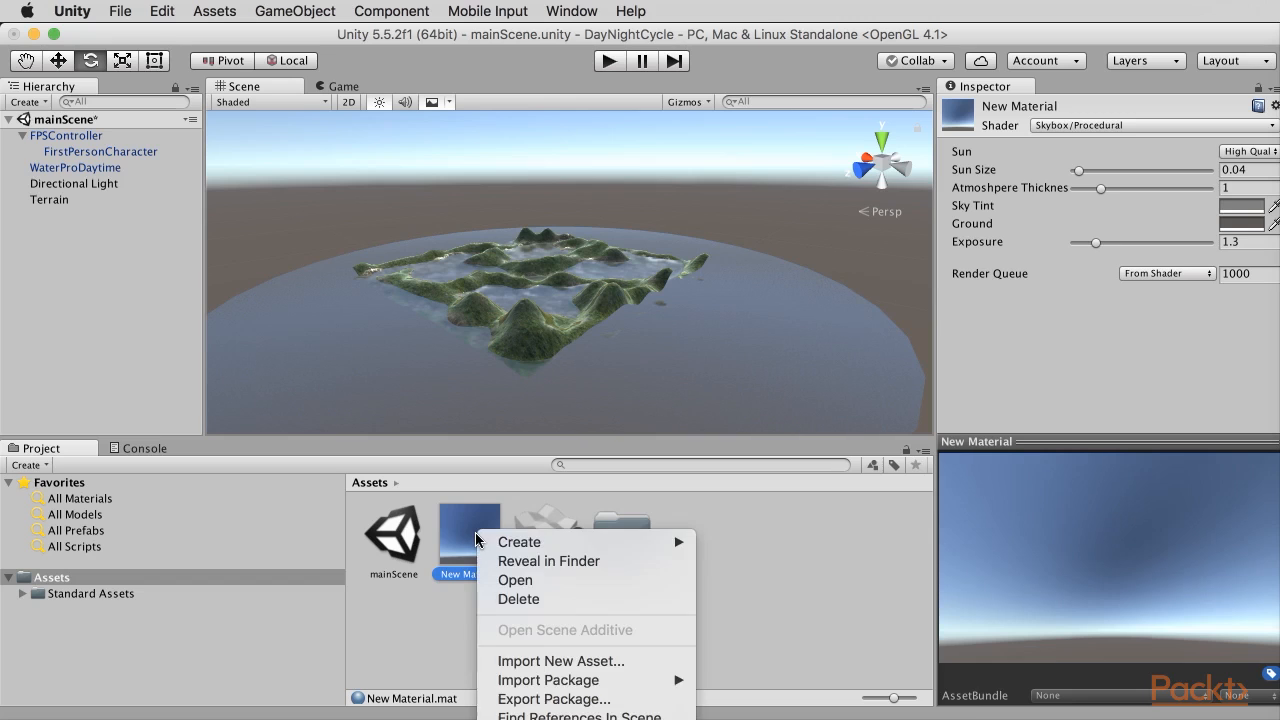
{"action": "left_click", "coordinate": [657, 597]}
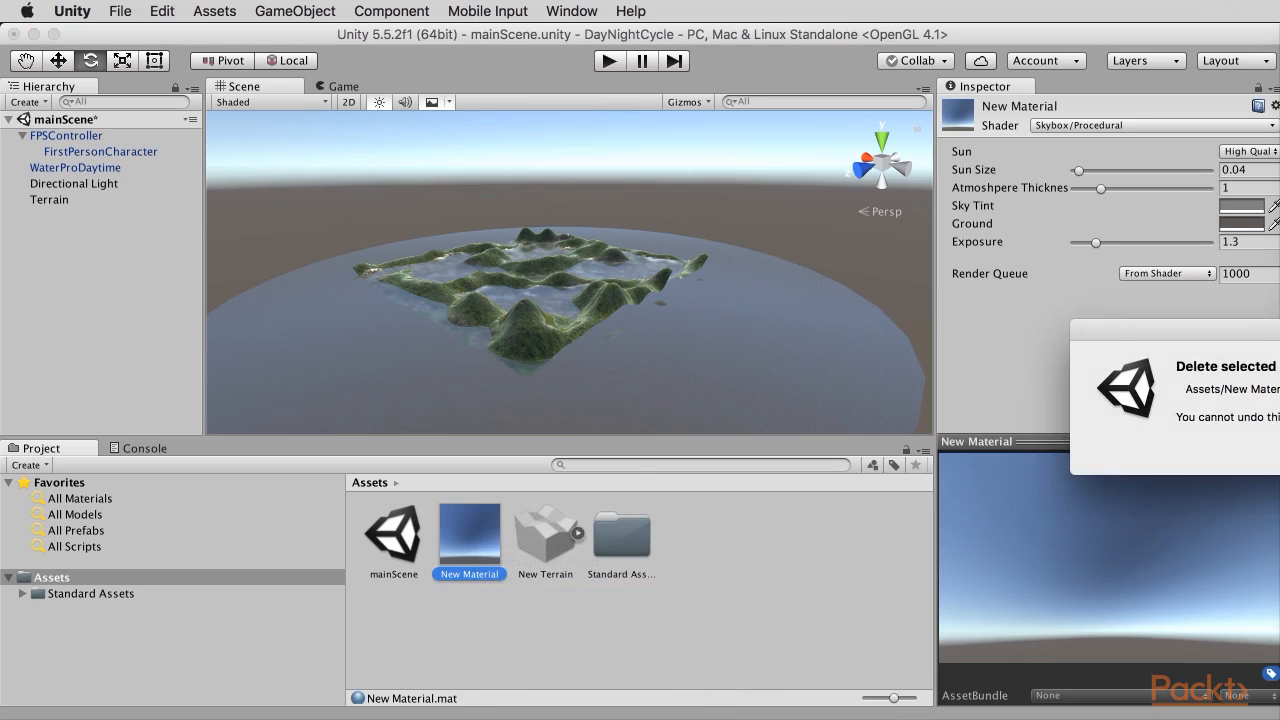
{"action": "key", "text": "Return"}
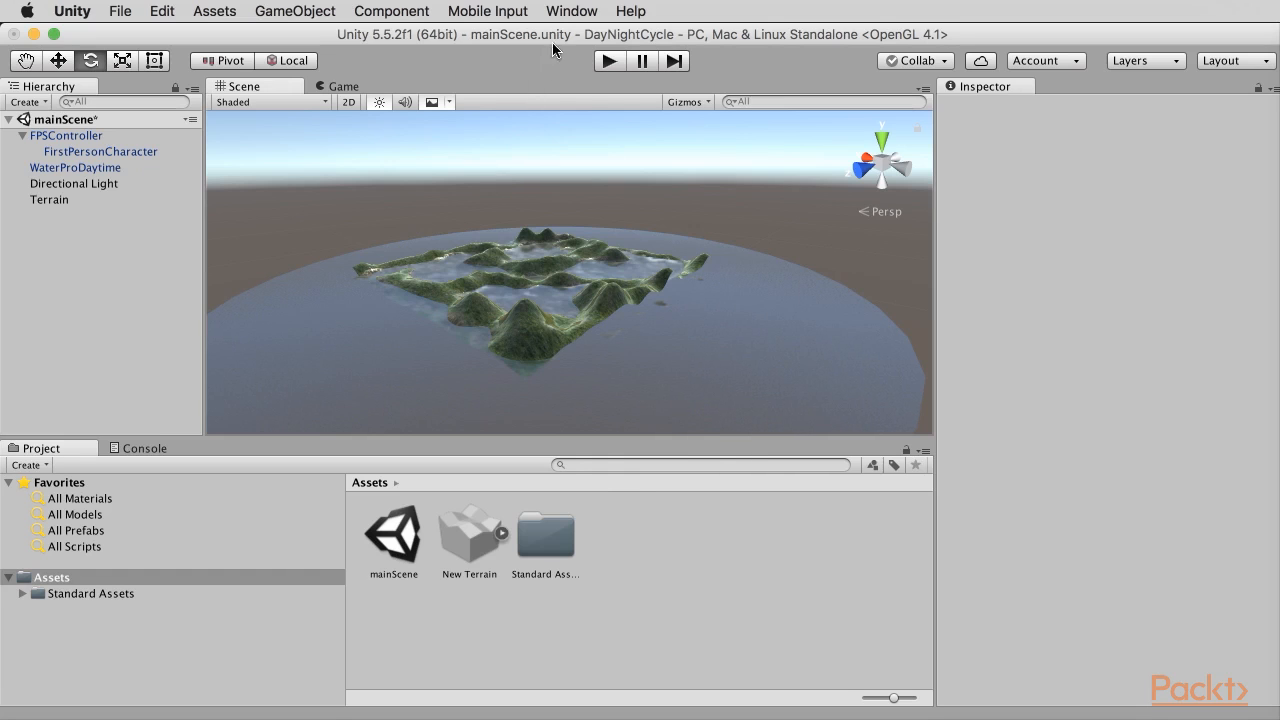
Open the Lighting window and dock it beside the Inspector.
{"action": "left_click", "coordinate": [572, 12]}
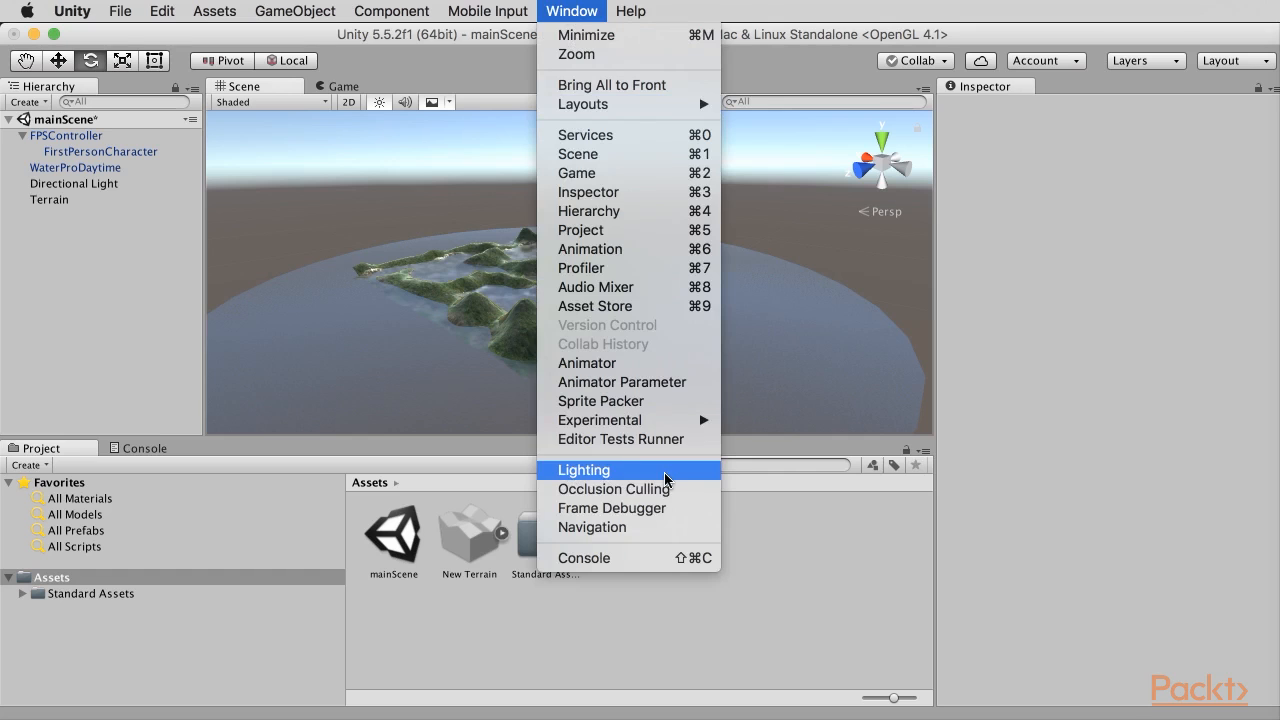
{"action": "left_click", "coordinate": [630, 478]}
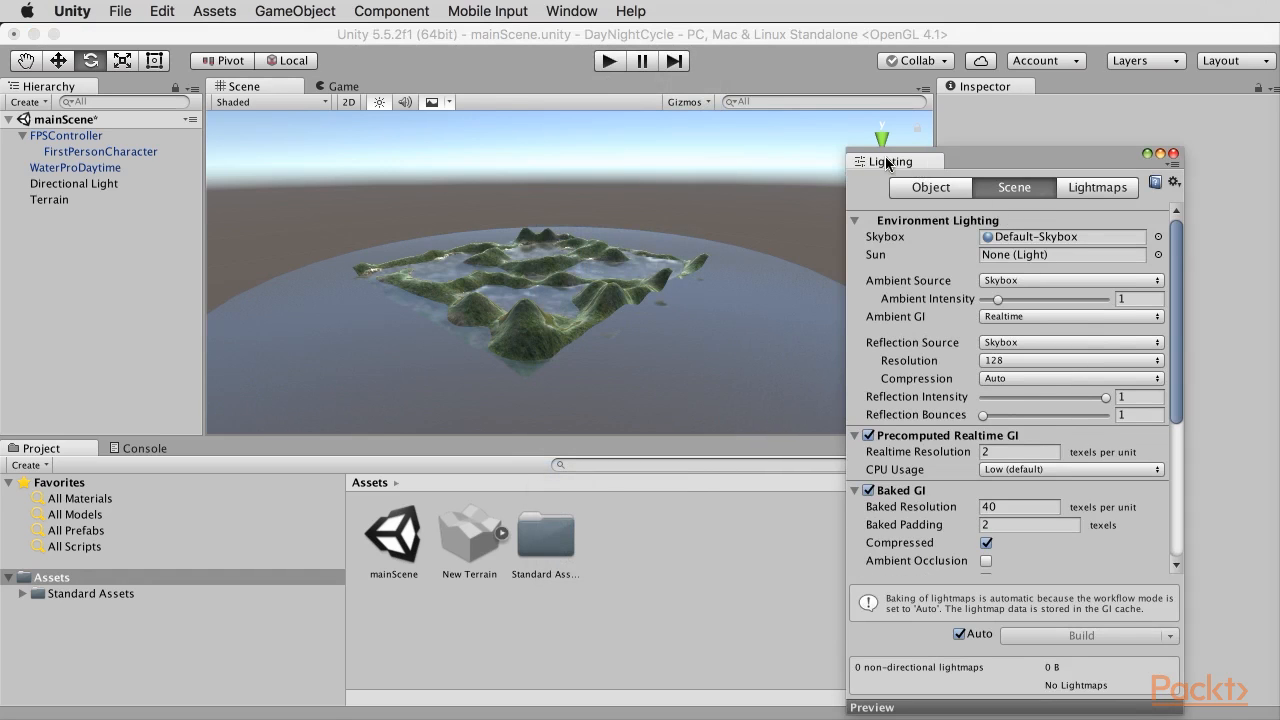
{"action": "left_click_drag", "start_coordinate": [888, 166], "coordinate": [1042, 86]}
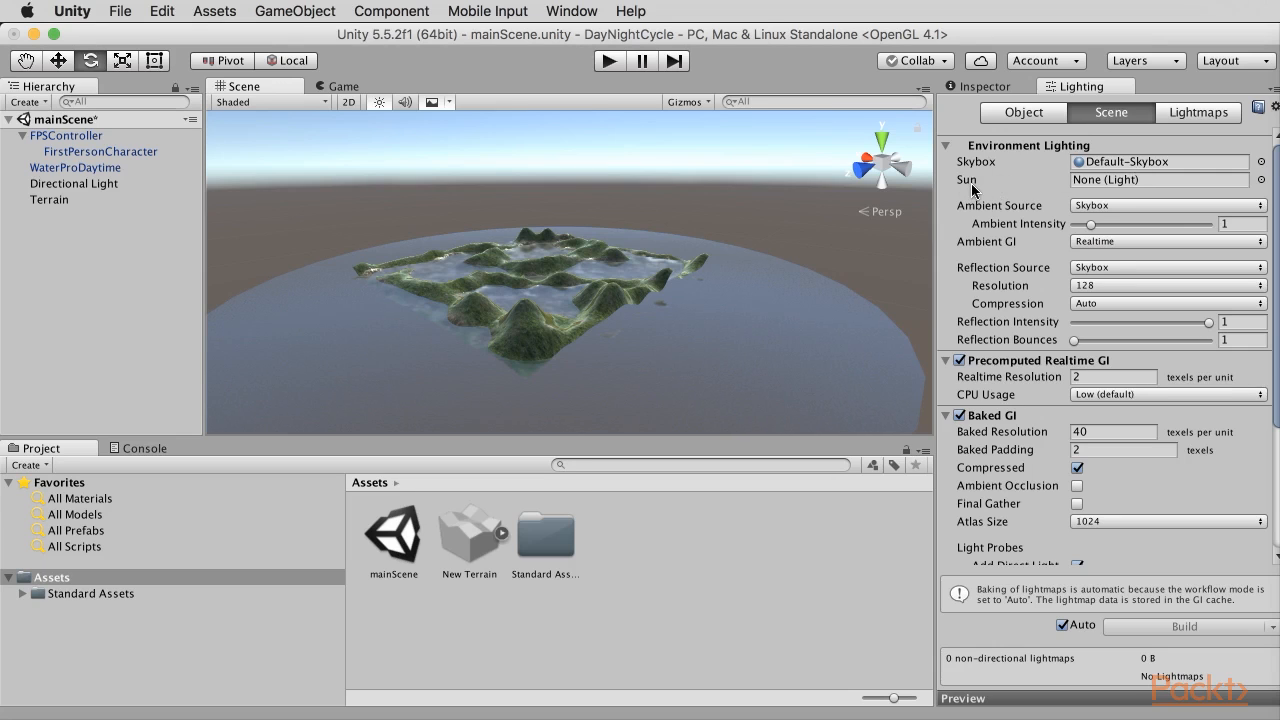
Assign the Directional Light as the scene's Sun and show the light's properties in the Inspector.
{"action": "mouse_move", "coordinate": [972, 188]}
{"action": "left_click_drag", "start_coordinate": [76, 186], "coordinate": [1108, 182]}
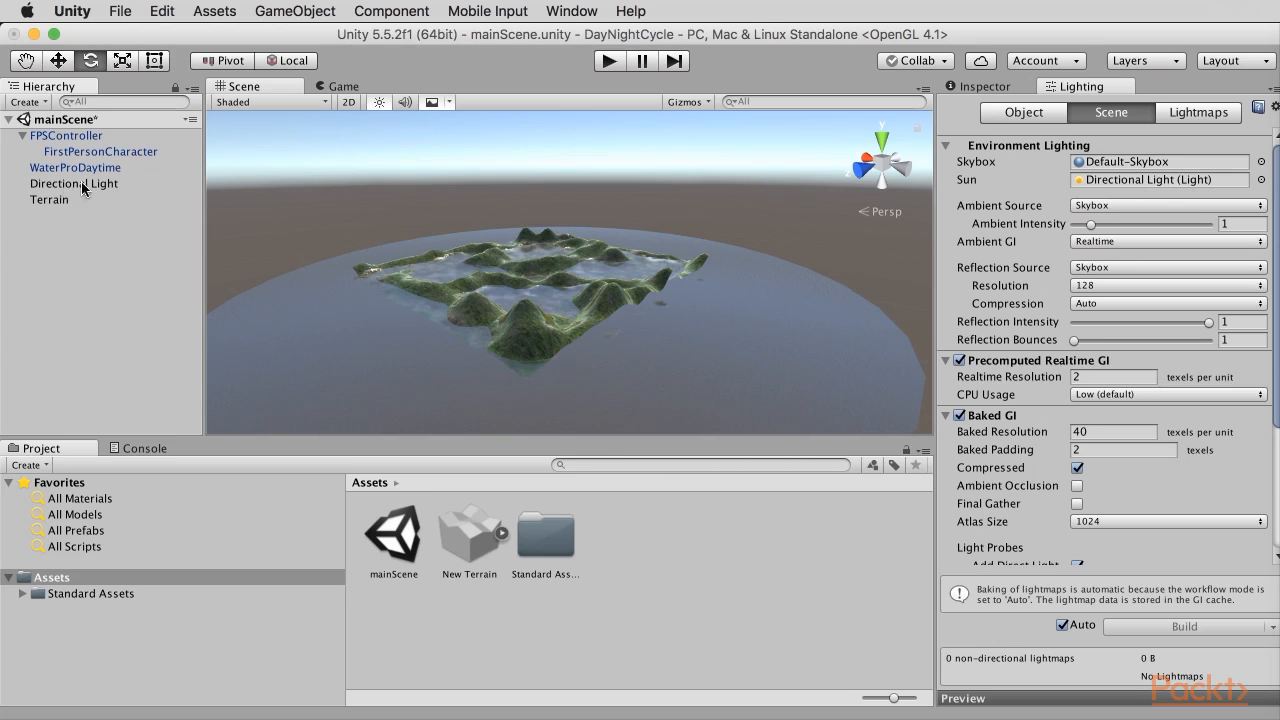
{"action": "left_click", "coordinate": [141, 188]}
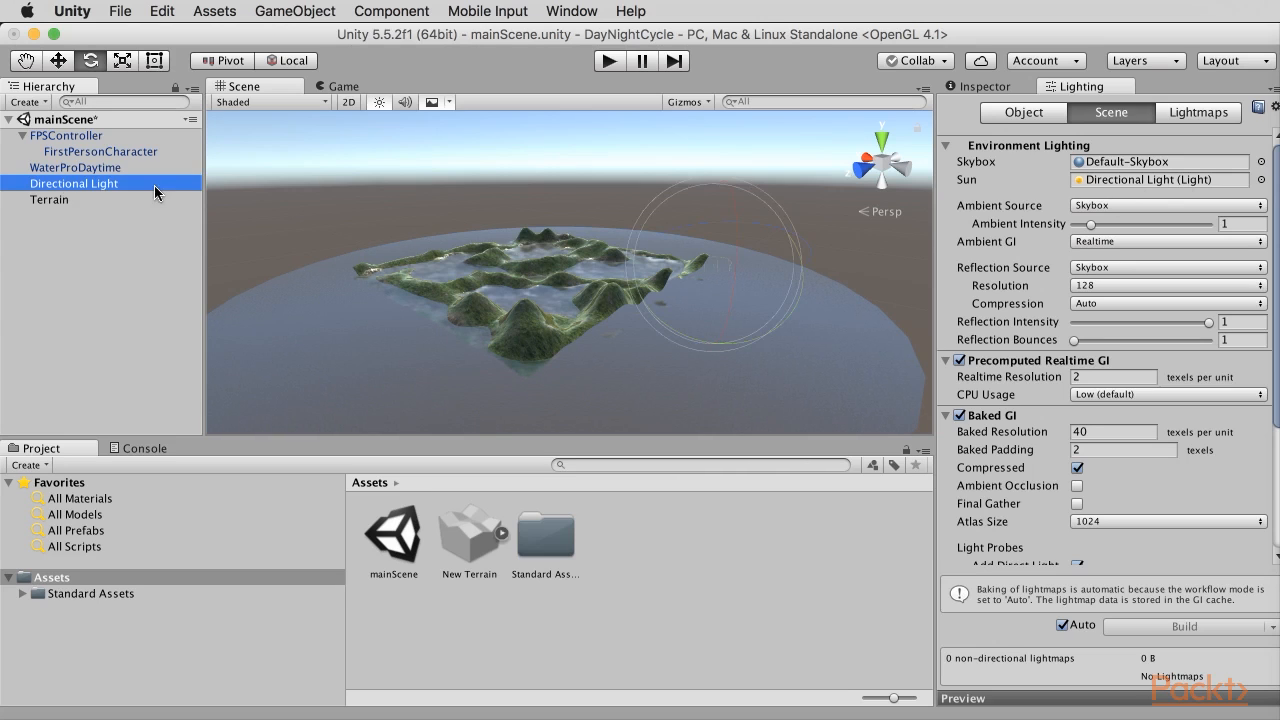
{"action": "left_click", "coordinate": [947, 87]}
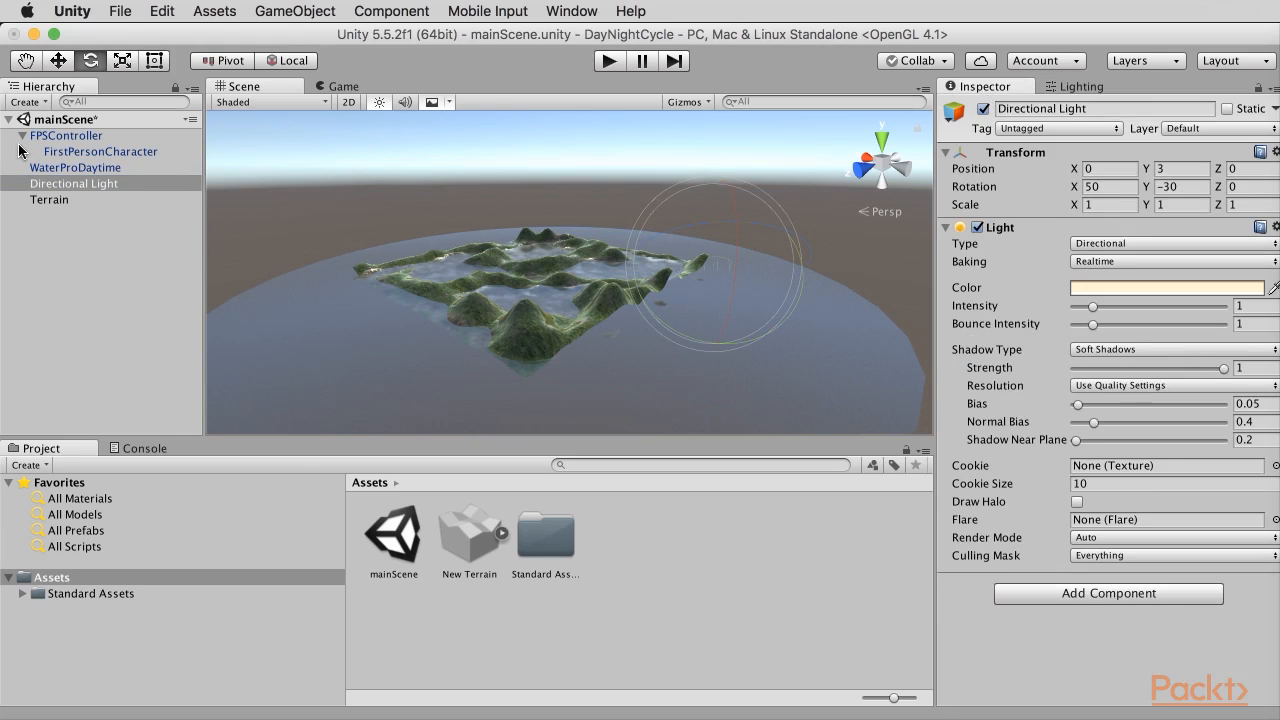
Frame the Terrain in the scene, activate the Move tool, and examine the area around the terrain's origin up close.
{"action": "double_click", "coordinate": [137, 199]}
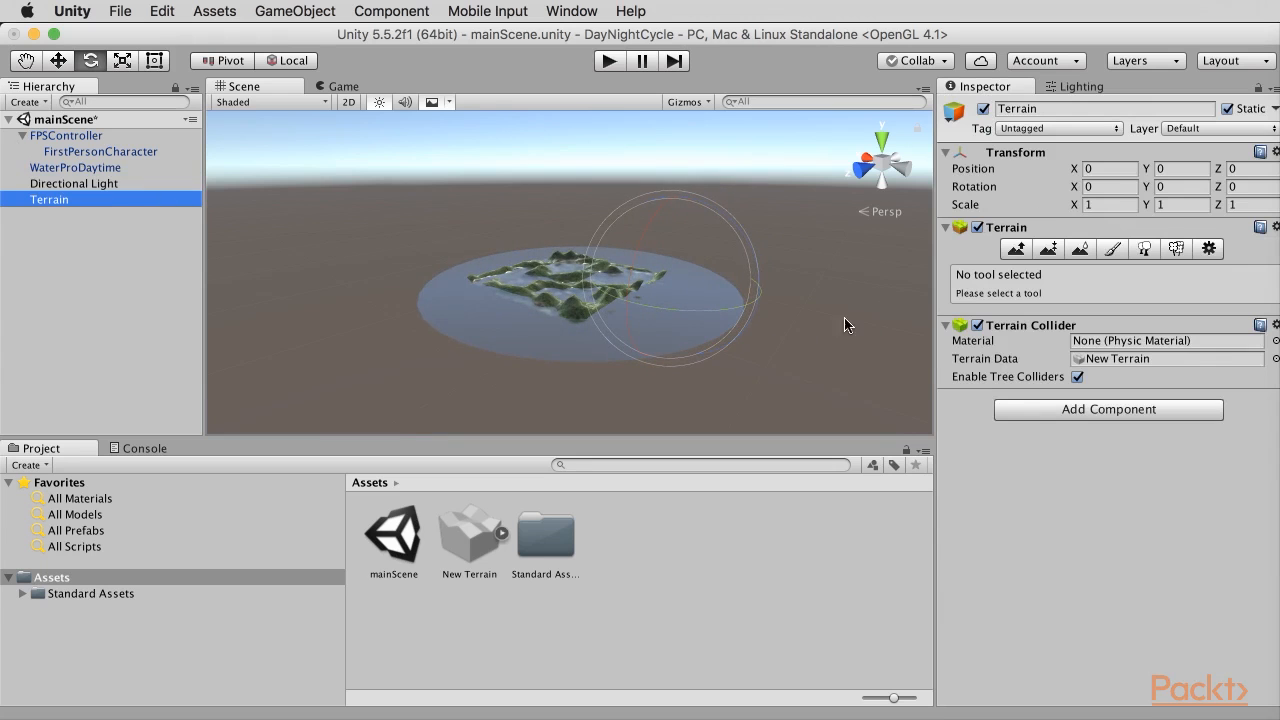
{"action": "key", "text": "w"}
{"action": "scroll", "coordinate": [671, 300], "scroll_direction": "up", "scroll_amount": 5}
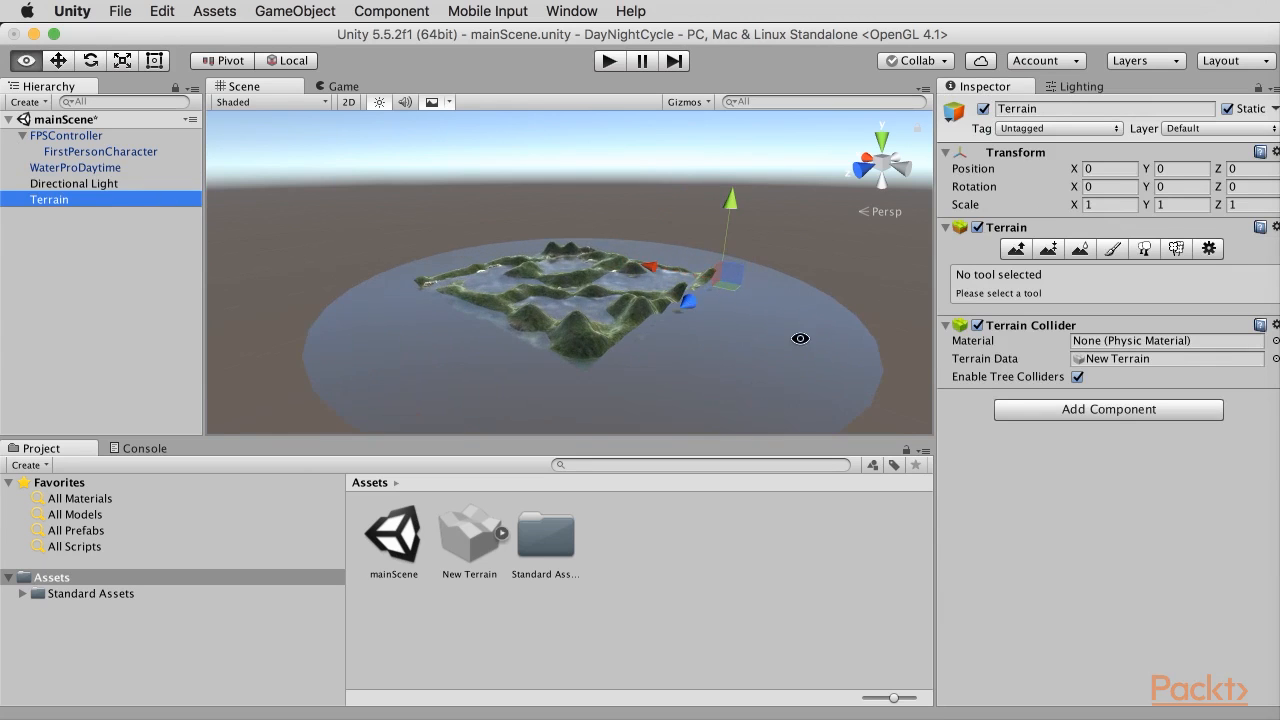
{"action": "middle_click_drag", "start_coordinate": [800, 338], "coordinate": [637, 315]}
{"action": "scroll", "coordinate": [636, 315], "scroll_direction": "up", "scroll_amount": 5}
{"action": "left_click_drag", "start_coordinate": [634, 314], "coordinate": [564, 229], "text": "alt"}
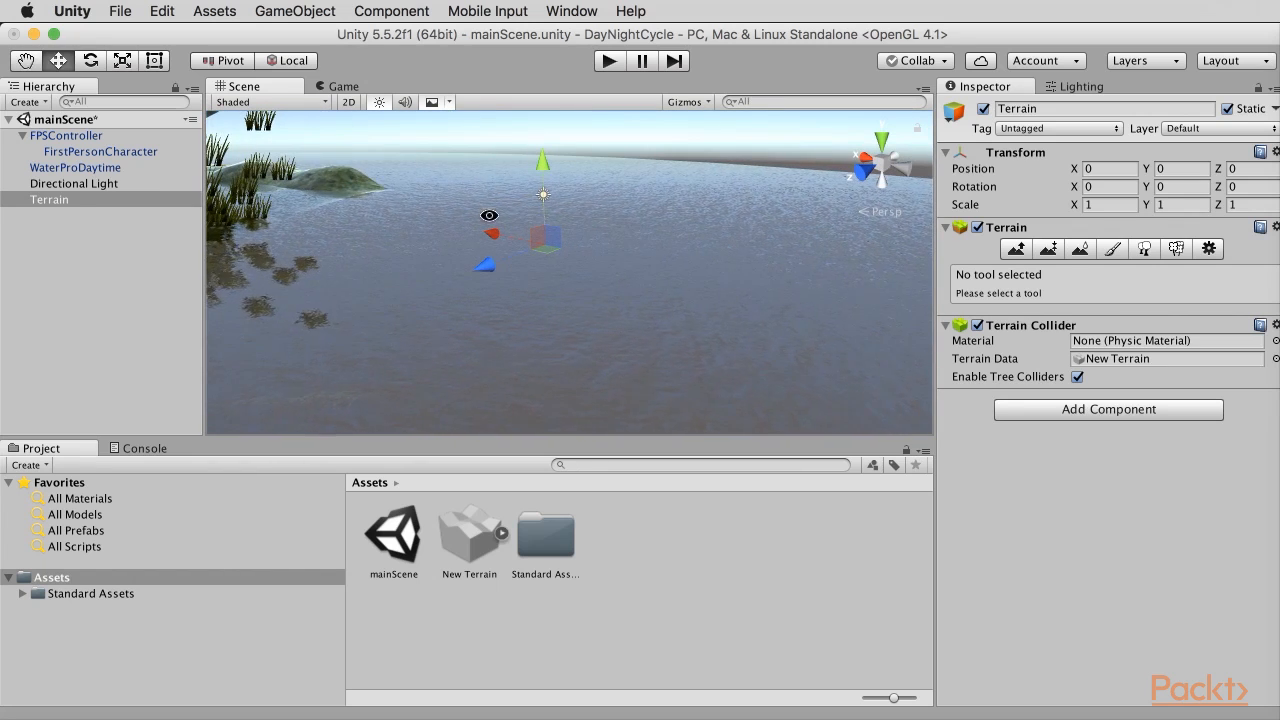
Select the Directional Light, undo a trial move of it, and frame it in the Scene view.
{"action": "left_click", "coordinate": [72, 184]}
{"action": "left_click_drag", "start_coordinate": [589, 209], "coordinate": [650, 215], "text": "alt"}
{"action": "left_click_drag", "start_coordinate": [536, 203], "coordinate": [764, 220]}
{"action": "key", "text": "super+z"}
{"action": "key", "text": "f"}
{"action": "mouse_move", "coordinate": [632, 278]}
{"action": "left_mouse_down", "text": "alt"}
{"action": "mouse_move", "coordinate": [669, 289]}
{"action": "mouse_move", "coordinate": [534, 289]}
{"action": "mouse_move", "coordinate": [625, 268]}
{"action": "left_mouse_up", "text": "alt"}
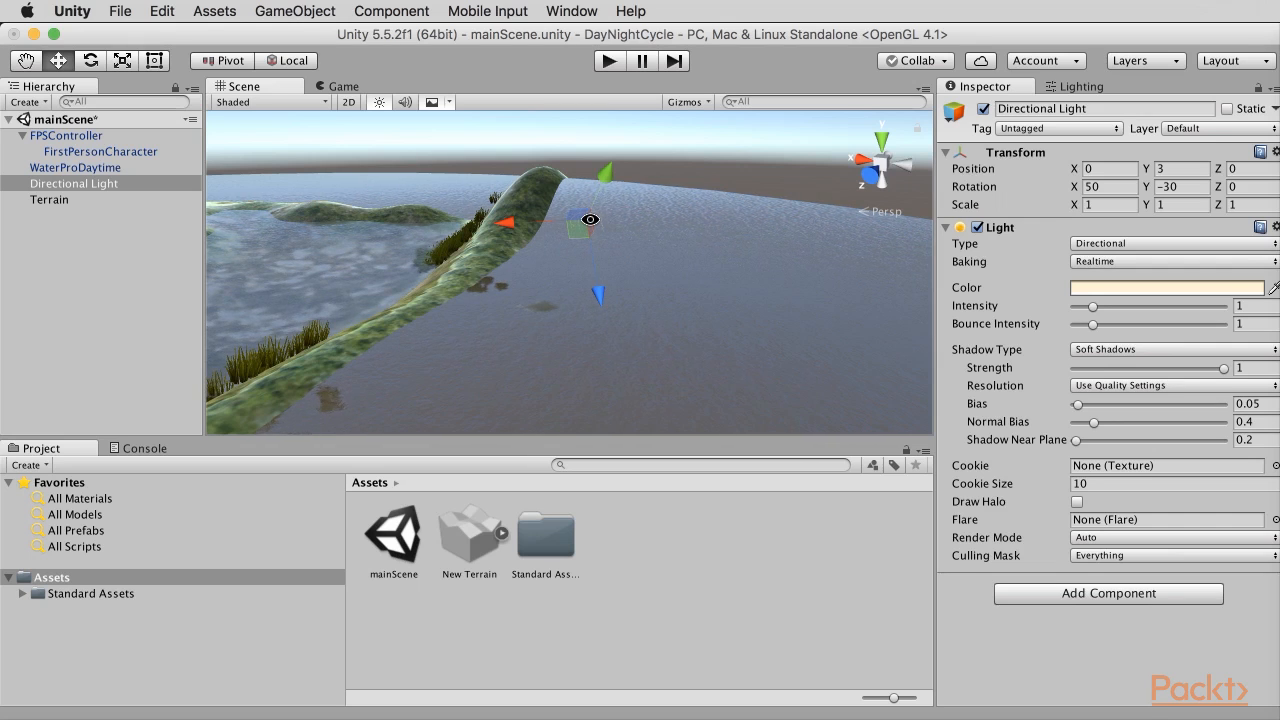
Rotate the Directional Light about its X axis to about 11.2 degrees, lowering the sun toward the horizon.
{"action": "left_click_drag", "start_coordinate": [615, 328], "coordinate": [641, 271], "text": "alt"}
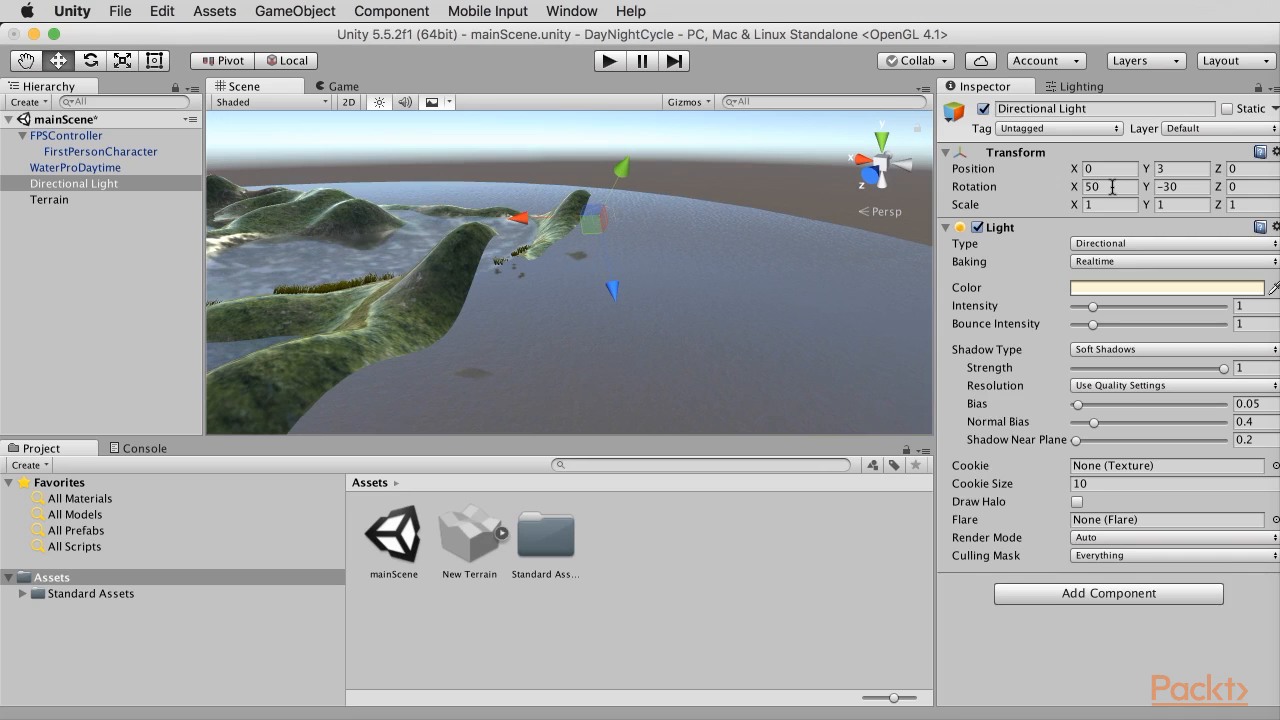
{"action": "left_click_drag", "start_coordinate": [593, 217], "coordinate": [652, 280], "text": "alt"}
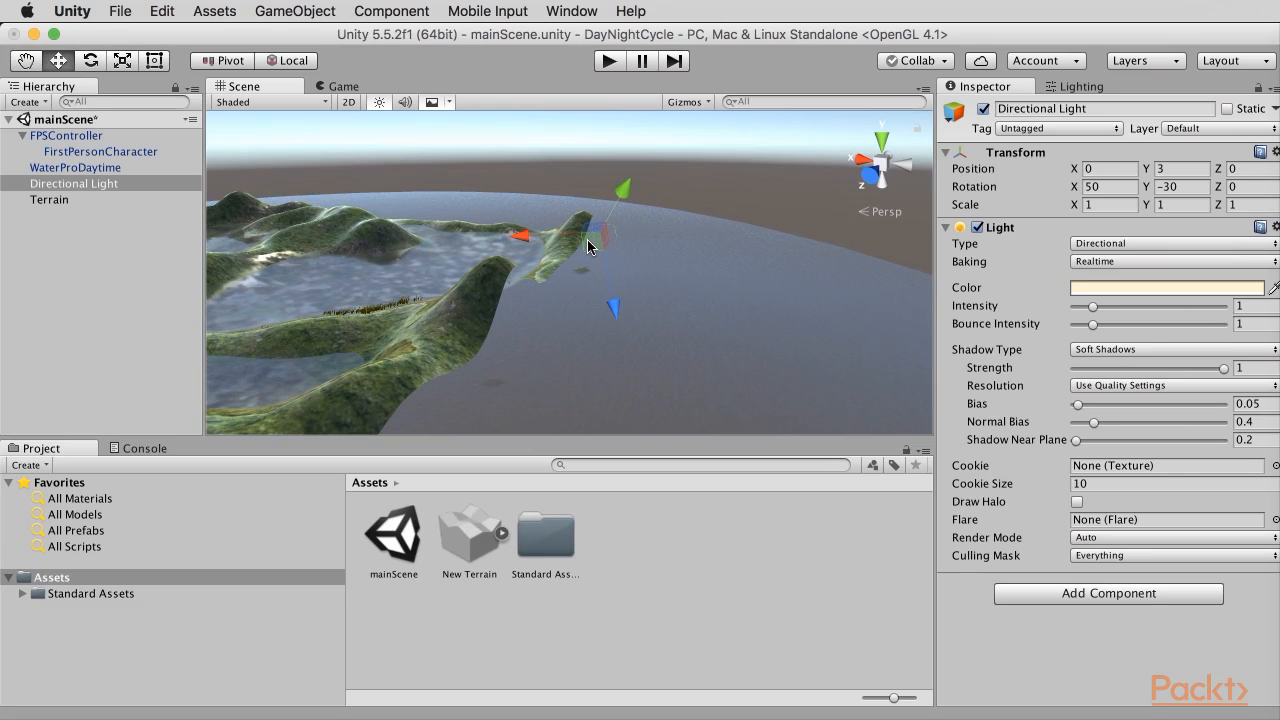
{"action": "key", "text": "e"}
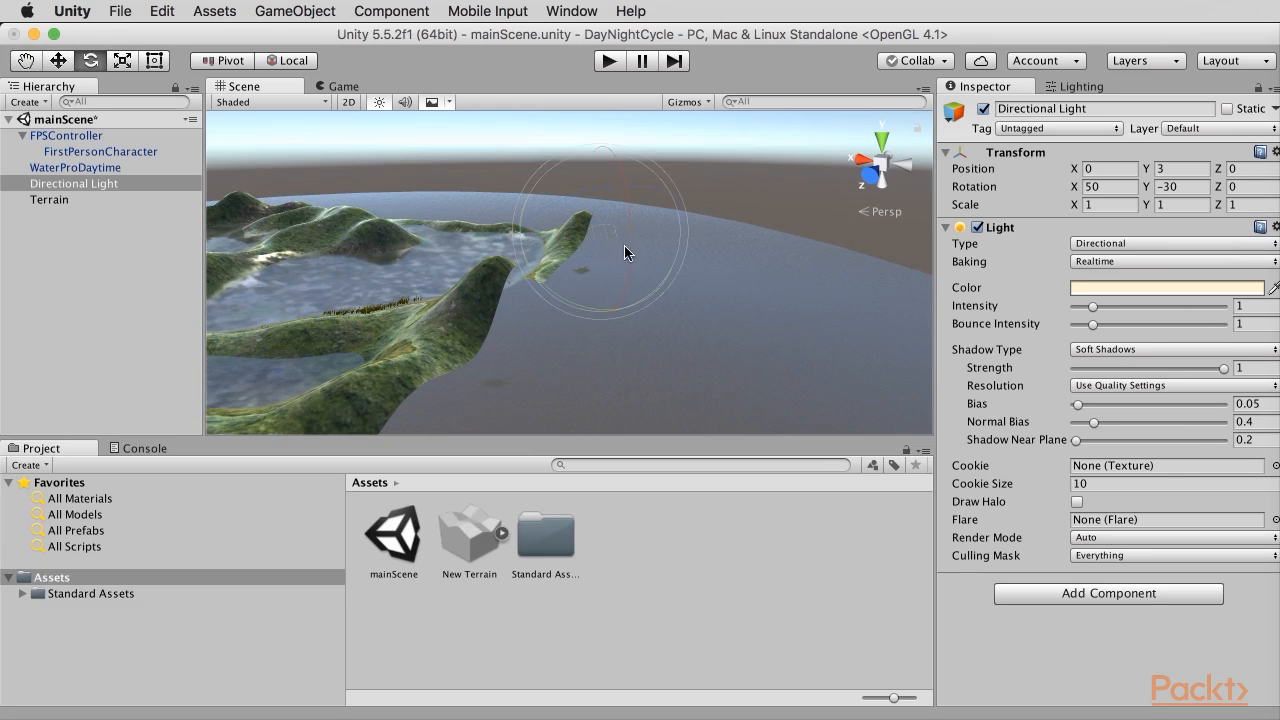
{"action": "left_click_drag", "start_coordinate": [629, 244], "coordinate": [609, 200]}
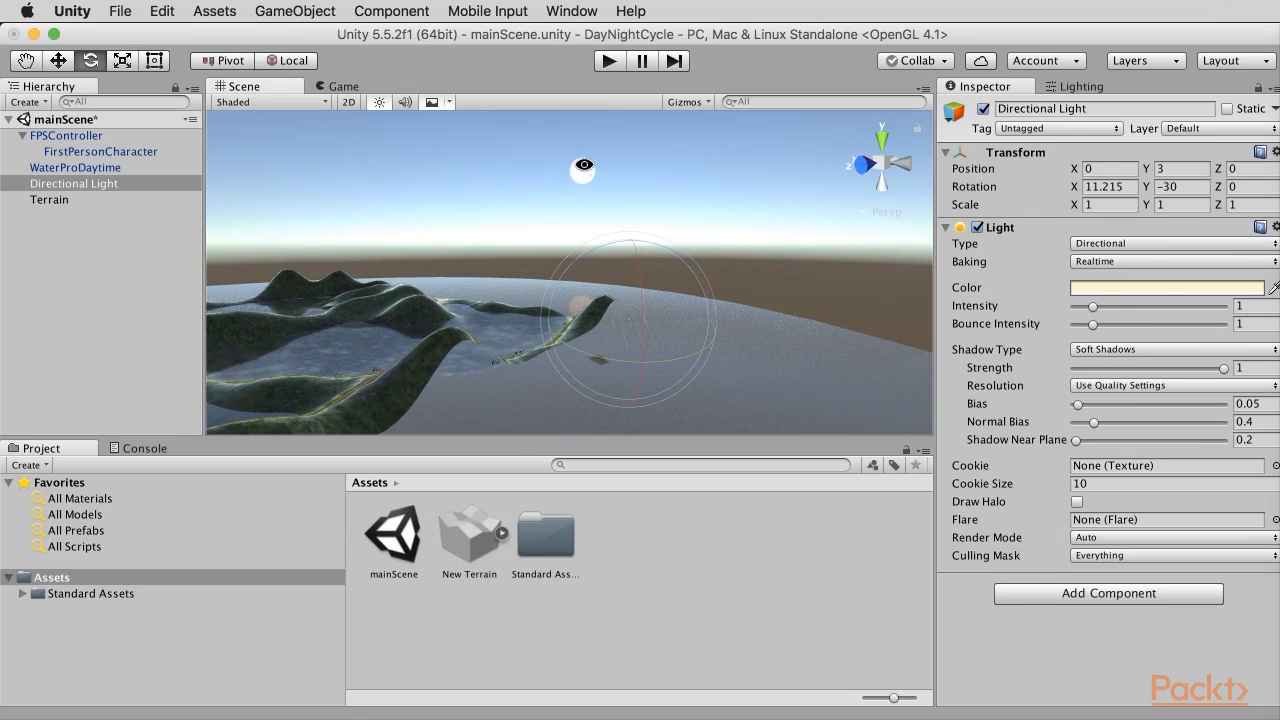
{"action": "left_click_drag", "start_coordinate": [645, 290], "coordinate": [671, 272]}
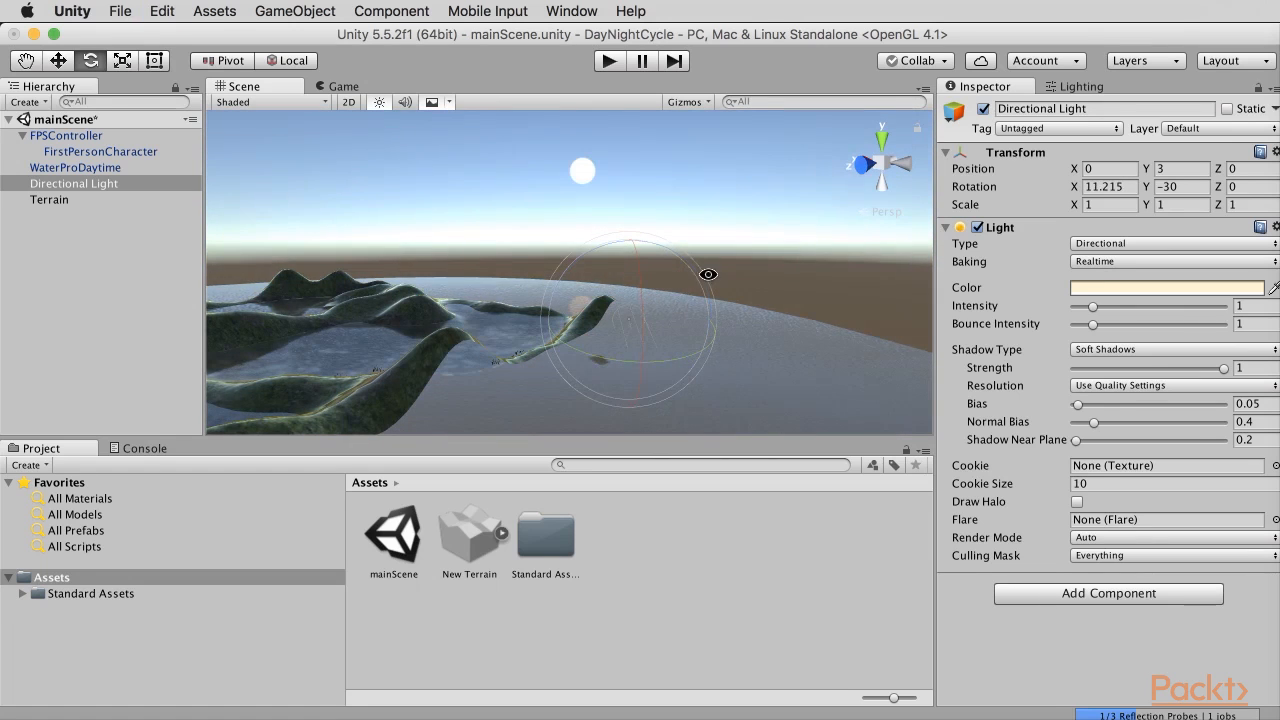
{"action": "left_click_drag", "start_coordinate": [494, 310], "coordinate": [697, 301], "text": "alt"}
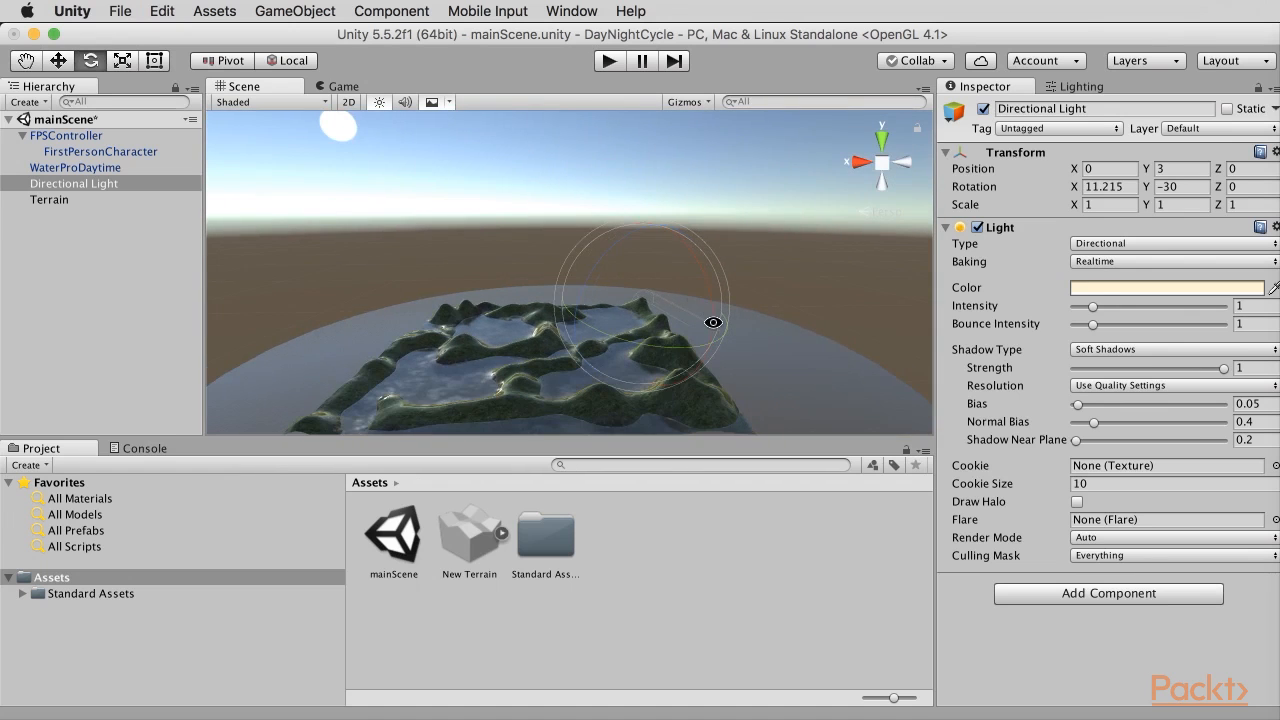